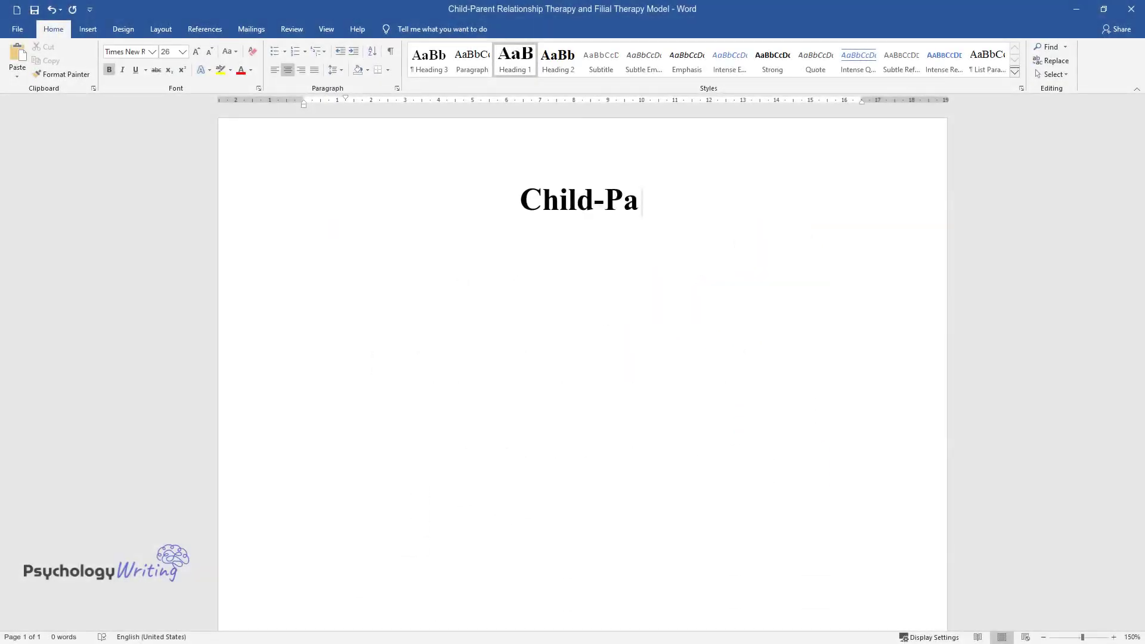
Type the title 'Child-Parent Relationship Therapy and Filial Therapy Model' followed by an 'Introduction' heading.
{"action": "type", "text": "rapy an"}
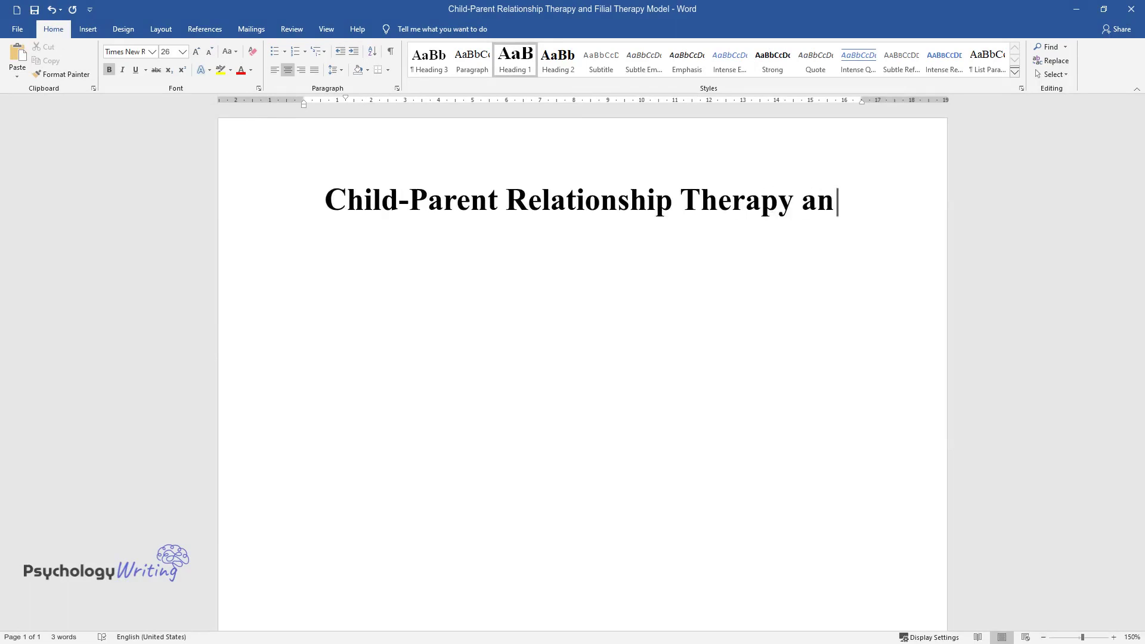
{"action": "type", "text": "d Filial Therapy Model"}
{"action": "key", "text": "Return"}
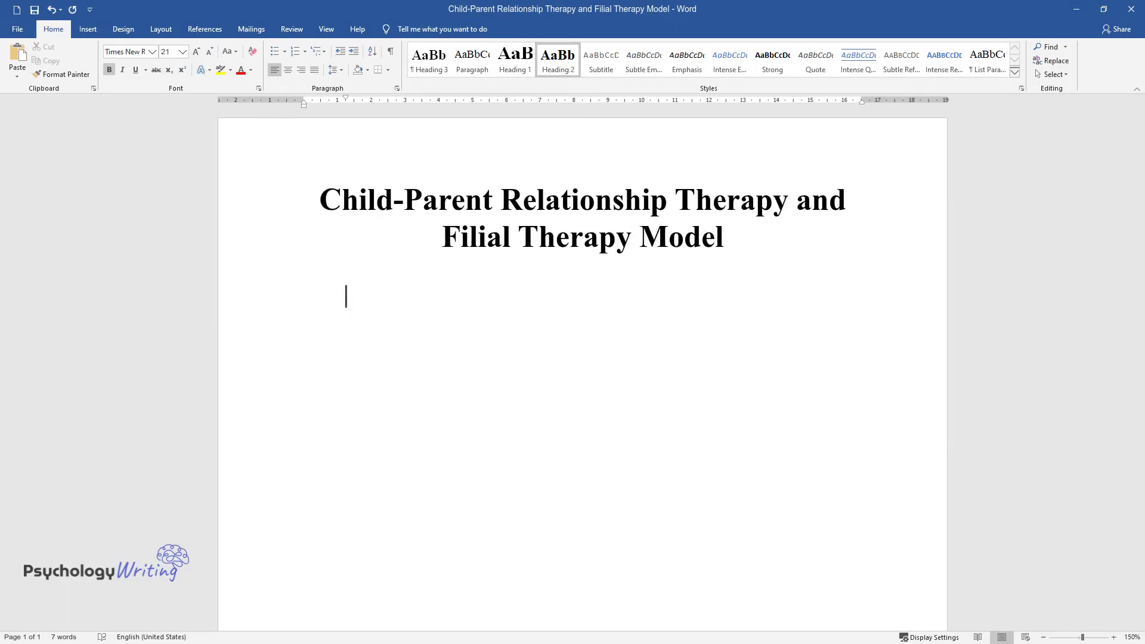
{"action": "type", "text": "Introduction"}
{"action": "key", "text": "Return"}
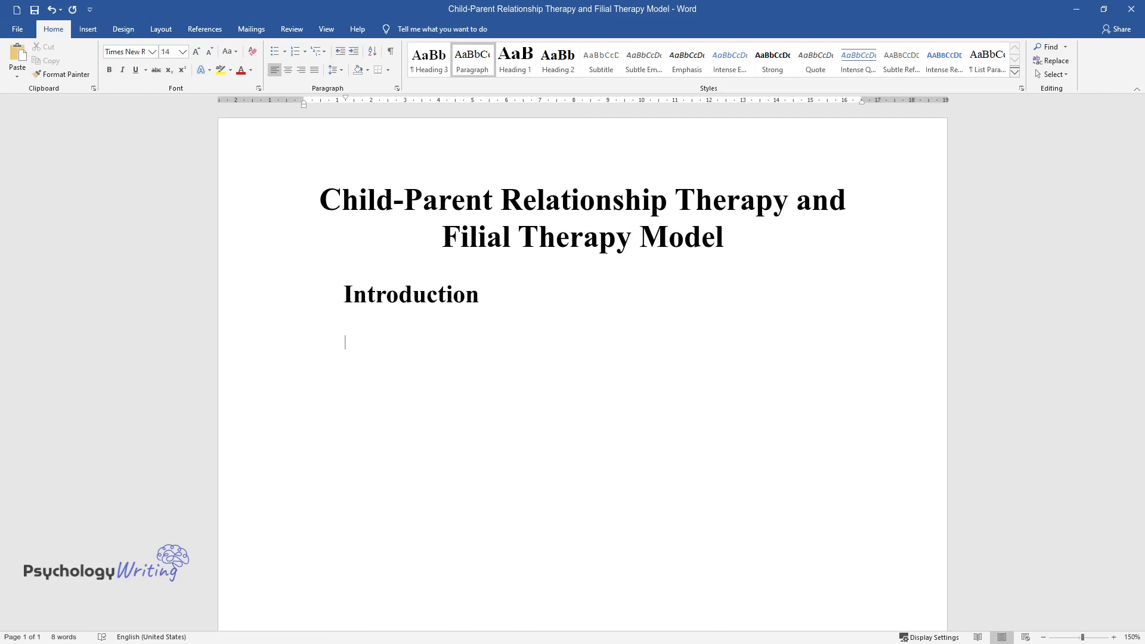
Write the introductory paragraph on filial therapy as the foundation for CPRT and parent meetings.
{"action": "type", "text": "Filial therapy is the foundation for the C"}
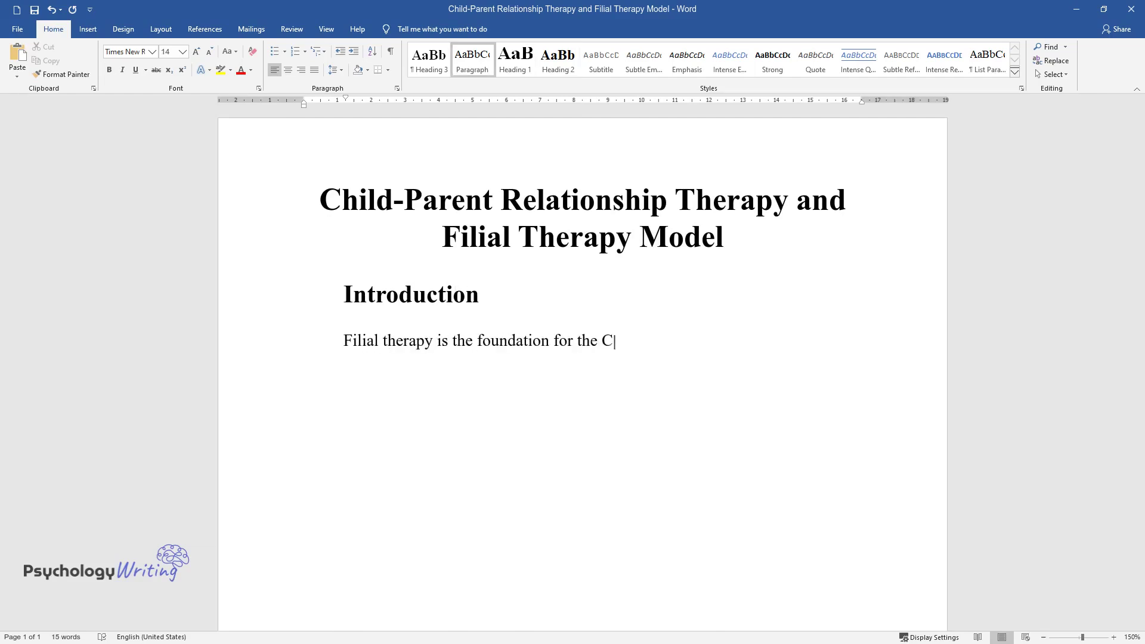
{"action": "type", "text": "PRT and includes parent meetings "}
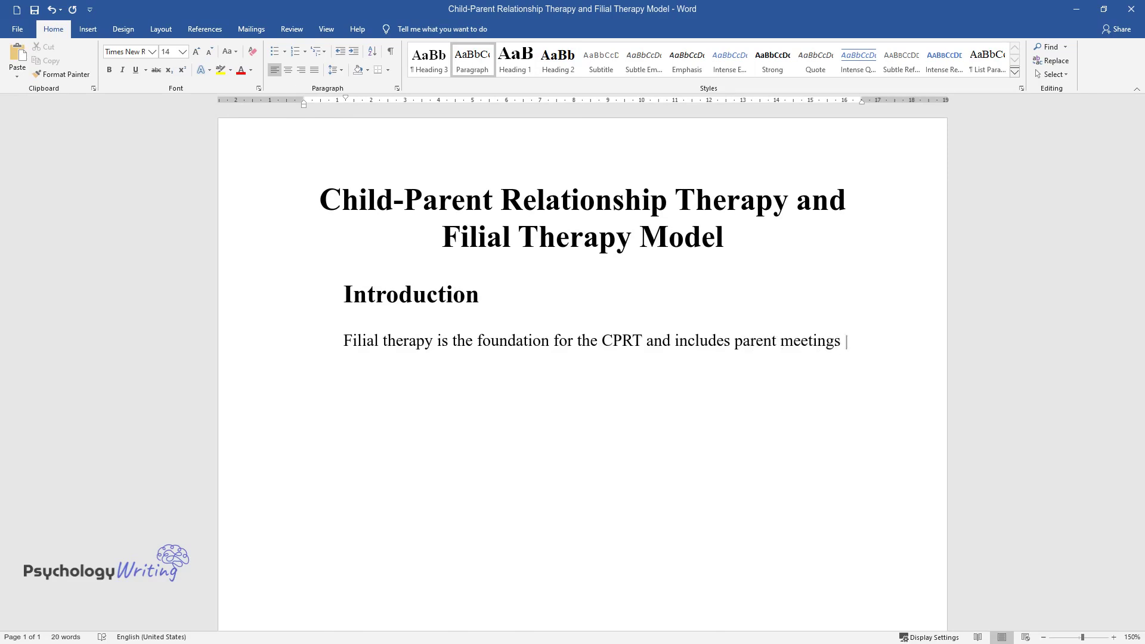
{"action": "type", "text": "to provide mutual support in par"}
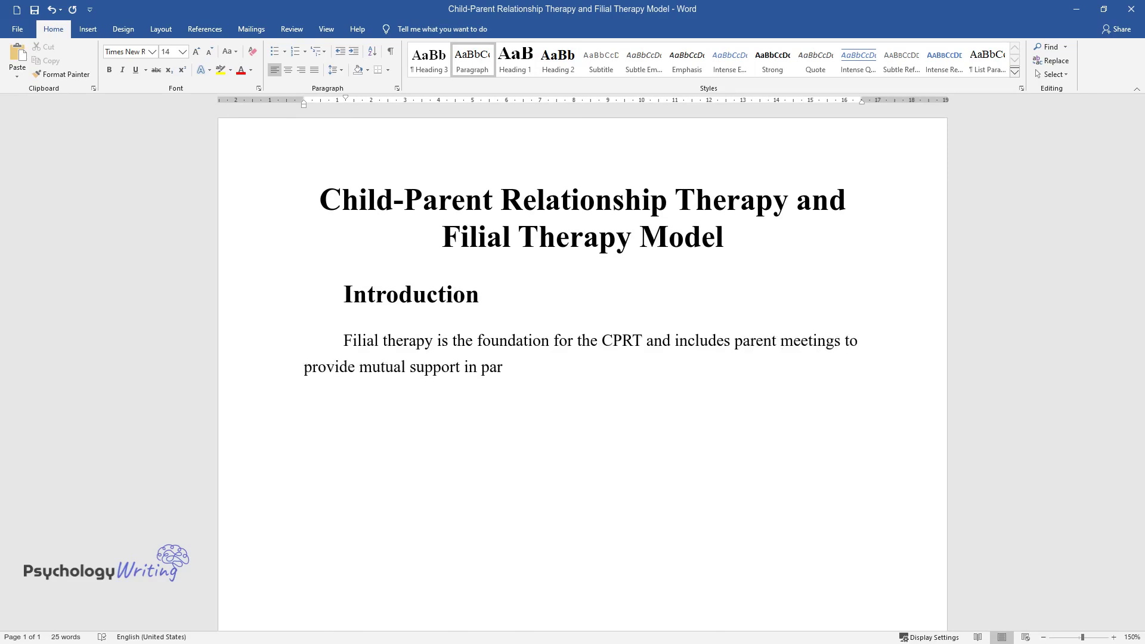
{"action": "type", "text": "enting. Parent-child therapy is "}
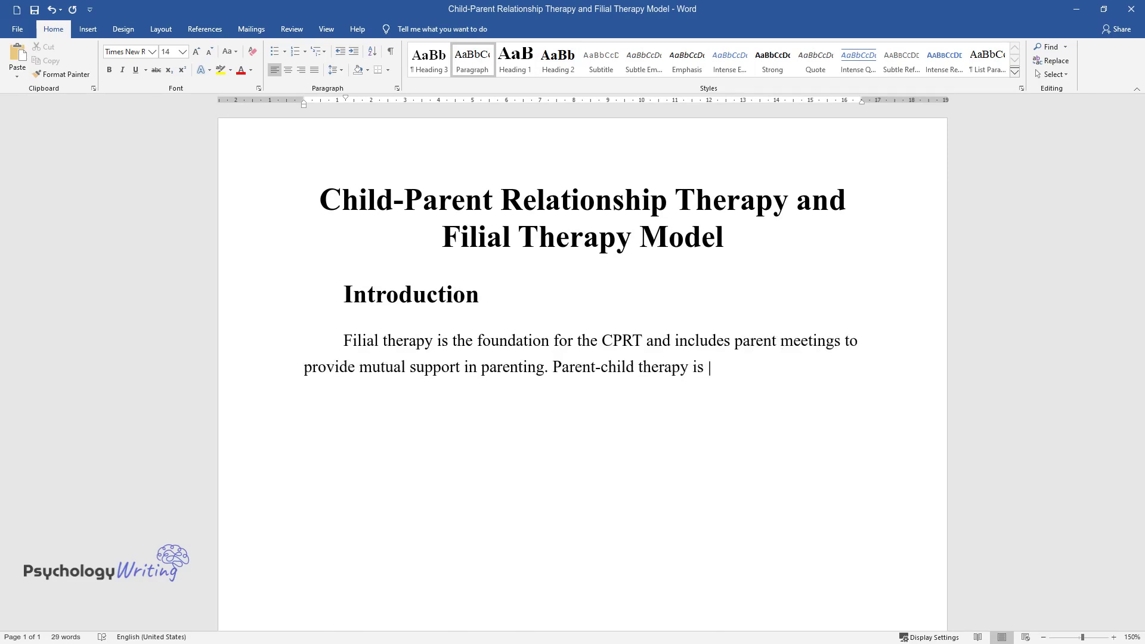
{"action": "type", "text": "a play-based parenting education"}
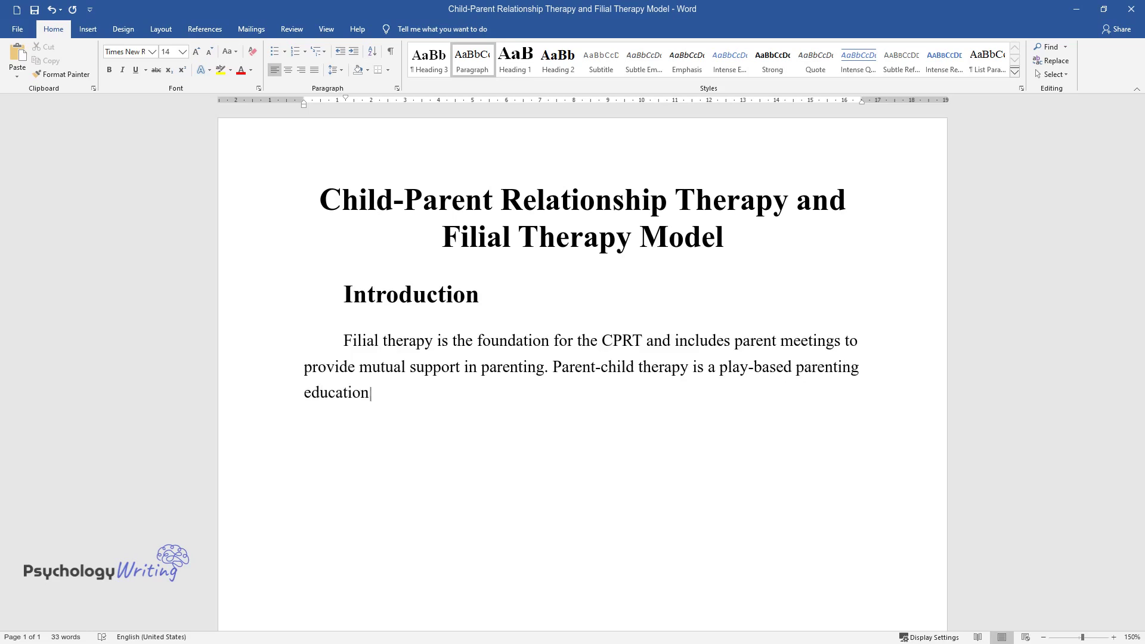
{"action": "type", "text": " model. It also includes parent m"}
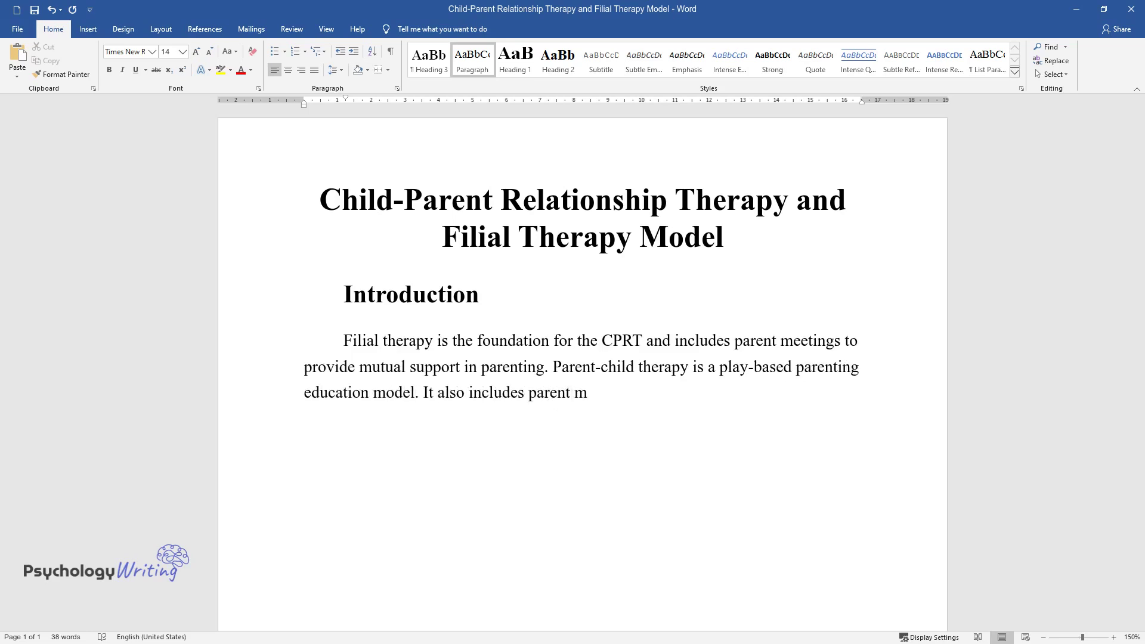
{"action": "type", "text": "eetings and child play training. The correct play format is crit"}
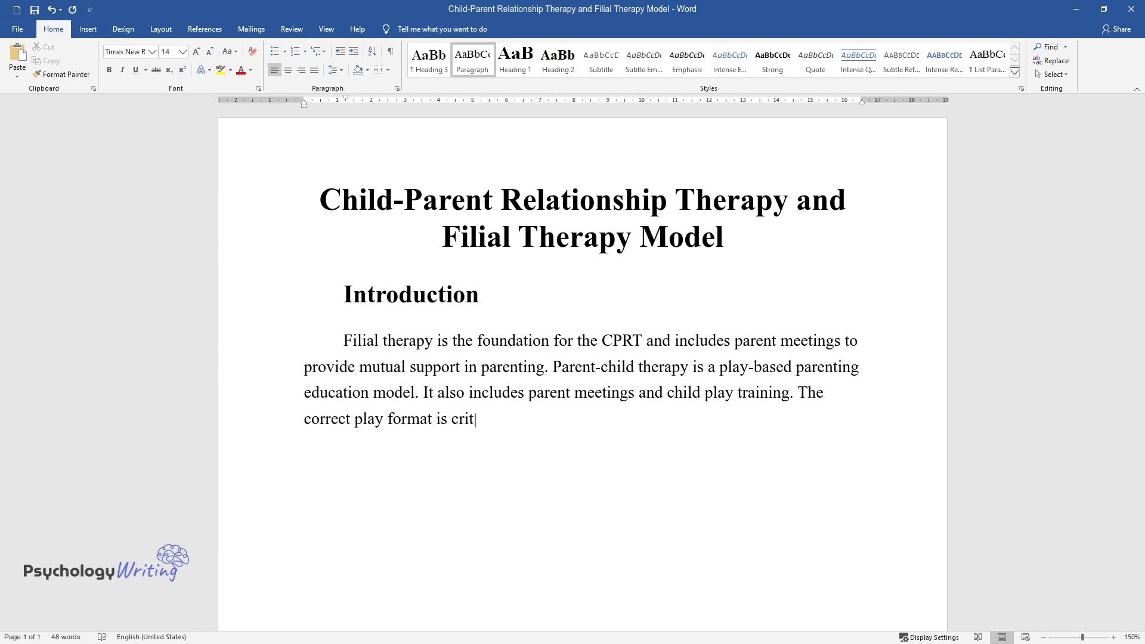
{"action": "type", "text": "ical as play is a safe environment for children to communicate with their"}
{"action": "scroll", "coordinate": [581, 268], "scroll_direction": "down", "scroll_amount": 3}
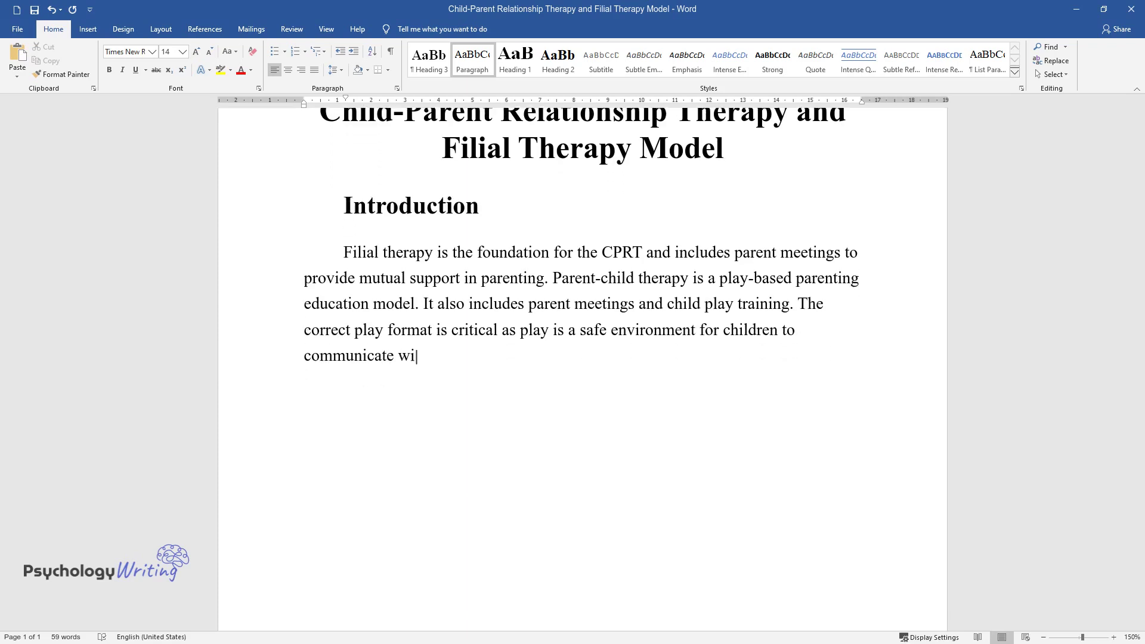
{"action": "type", "text": "parents. Play therapy is child-centered, and the task o"}
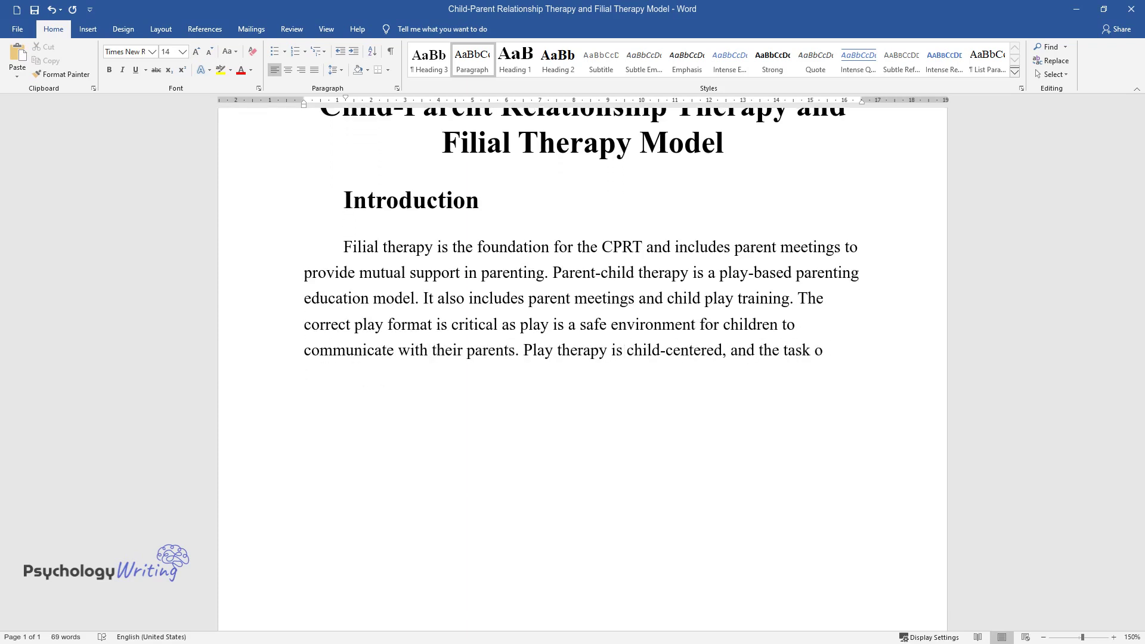
{"action": "type", "text": "f parents is to respond more eff"}
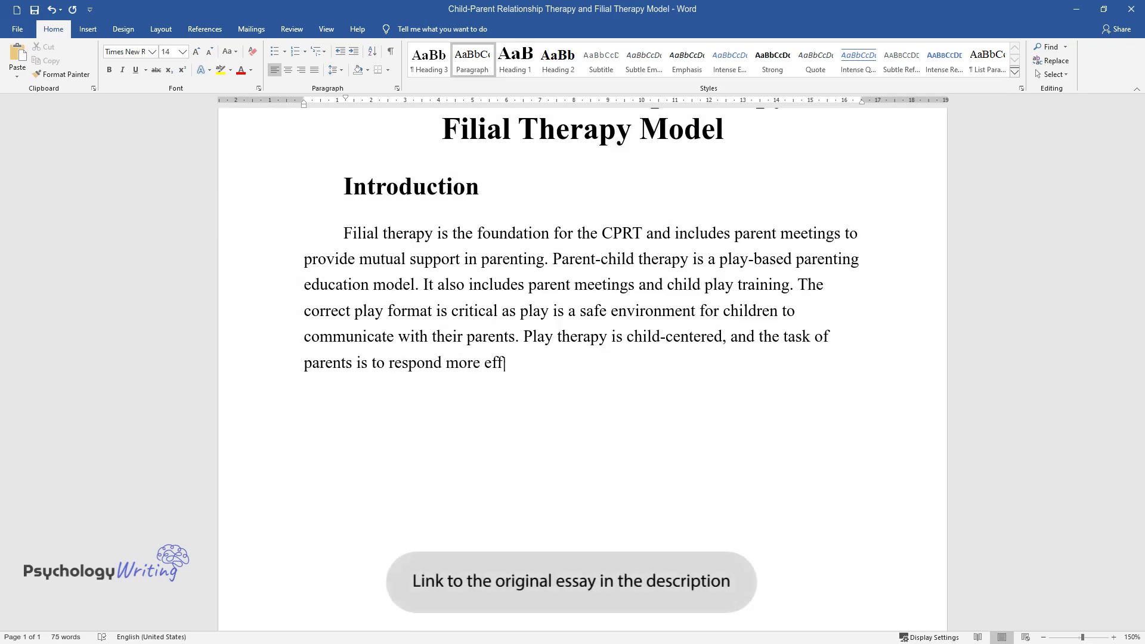
{"action": "type", "text": "ectively to the emotional and beh"}
{"action": "type", "text": "avioral needs of children. CPRT"}
{"action": "type", "text": " is especially su"}
{"action": "type", "text": "itable for children who have experienced challen"}
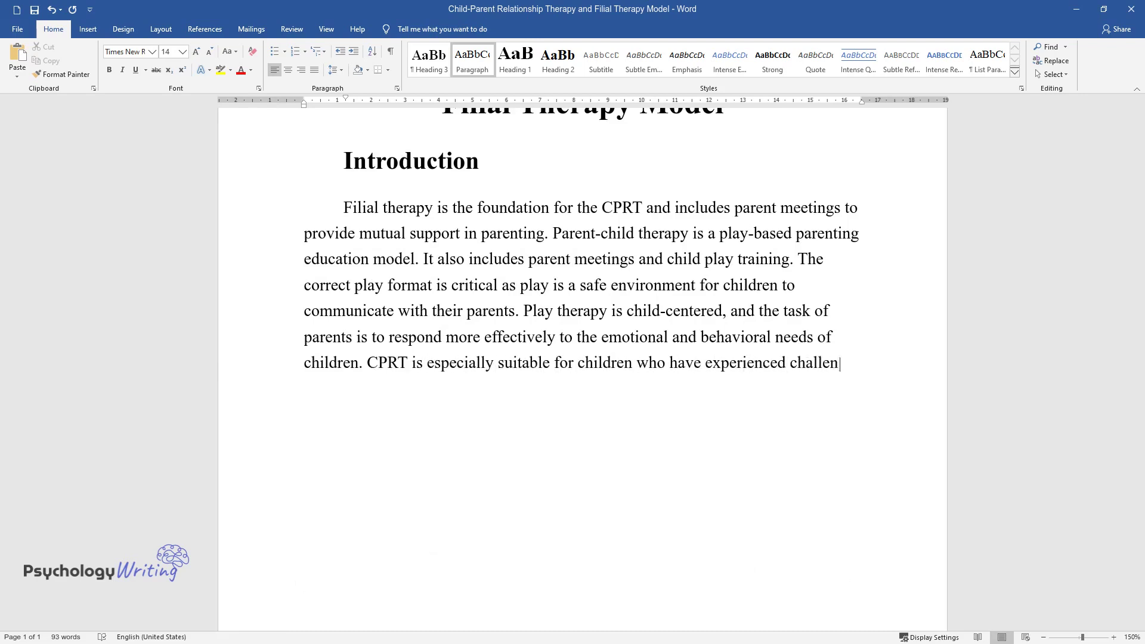
{"action": "type", "text": "ging life events. CPRT helps pare"}
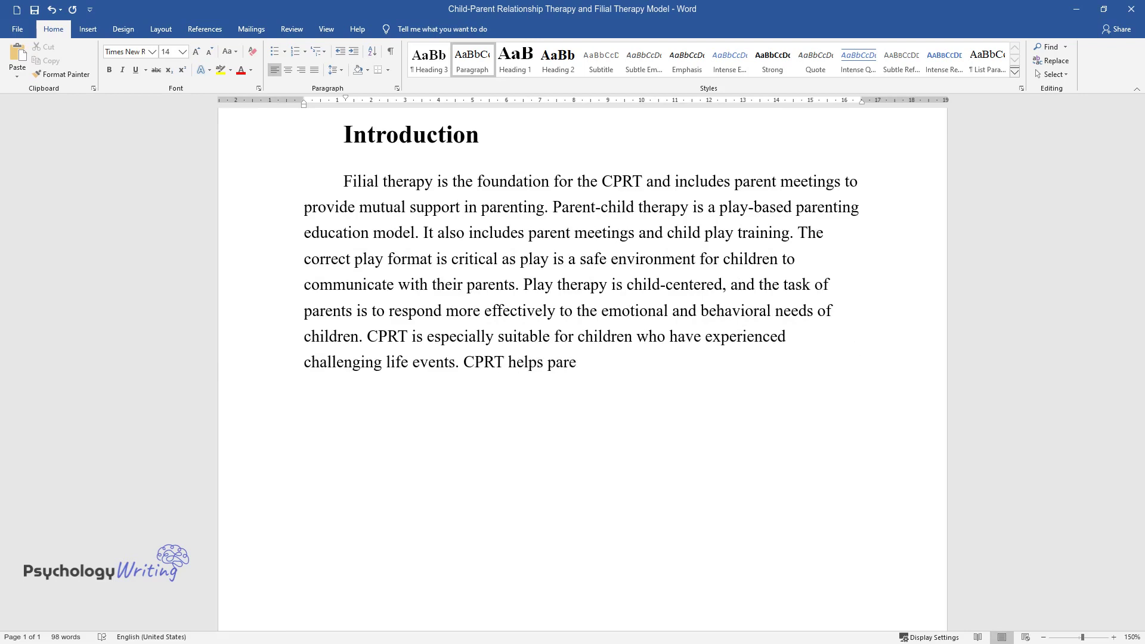
{"action": "type", "text": "nts develop the right emotional "}
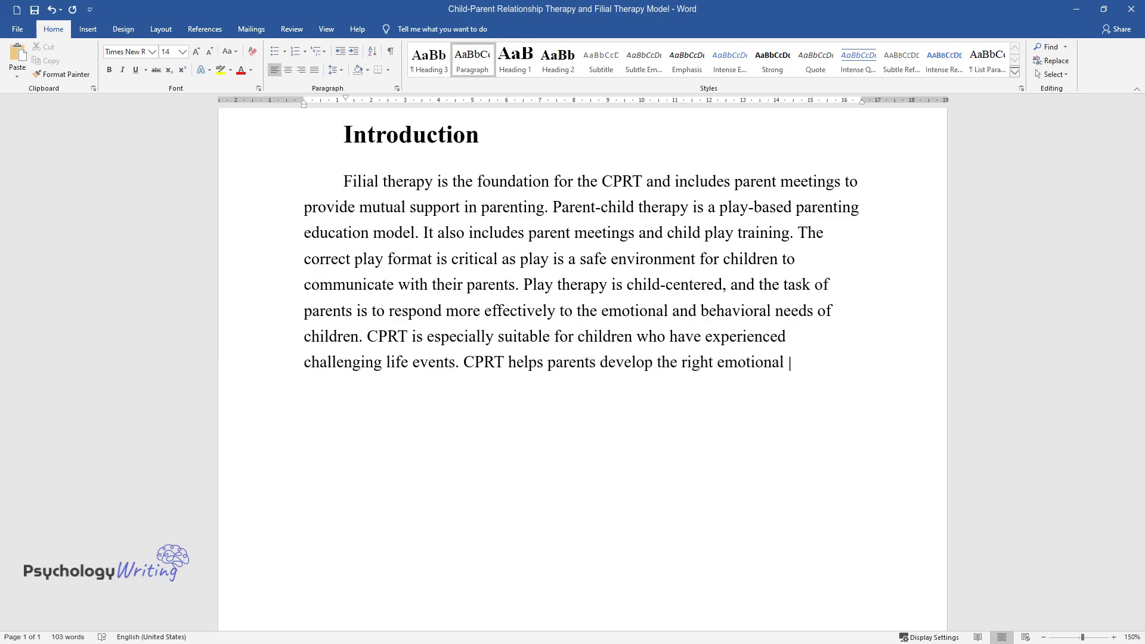
{"action": "type", "text": "relationship with their children"}
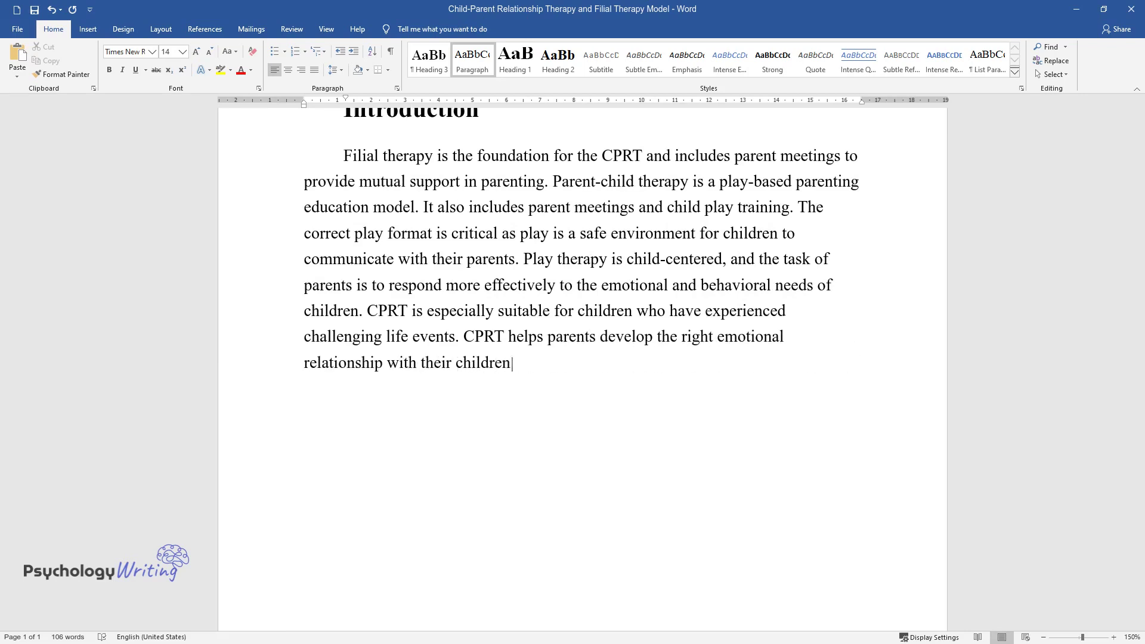
{"action": "type", "text": ". The CPRT also trains parents i"}
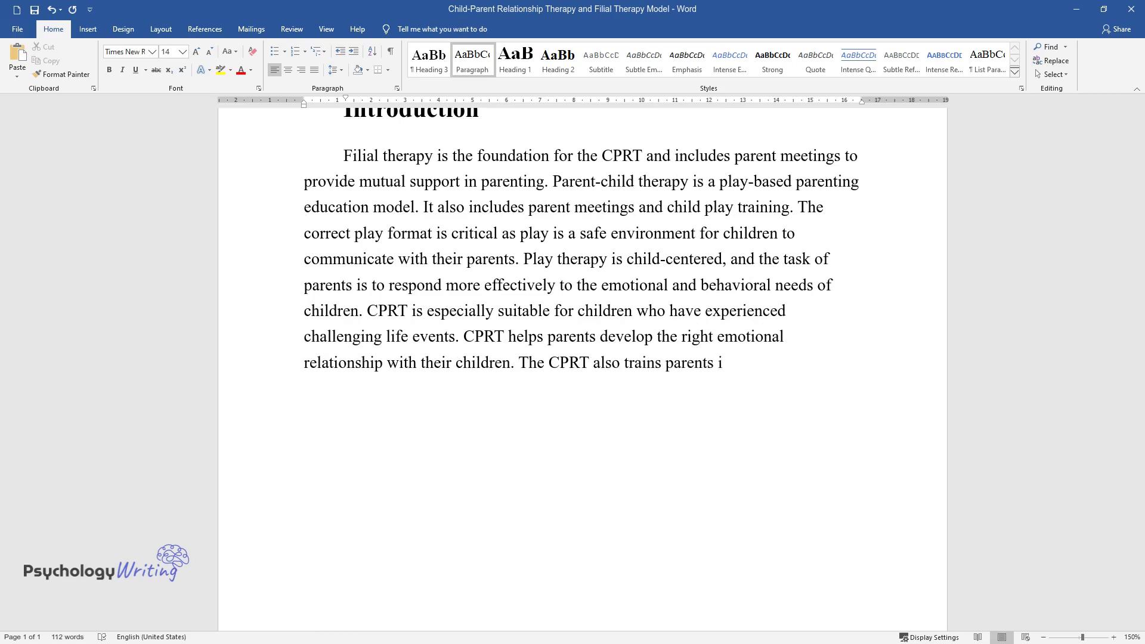
{"action": "type", "text": "n effective communication skills with their children."}
{"action": "key", "text": "Return"}
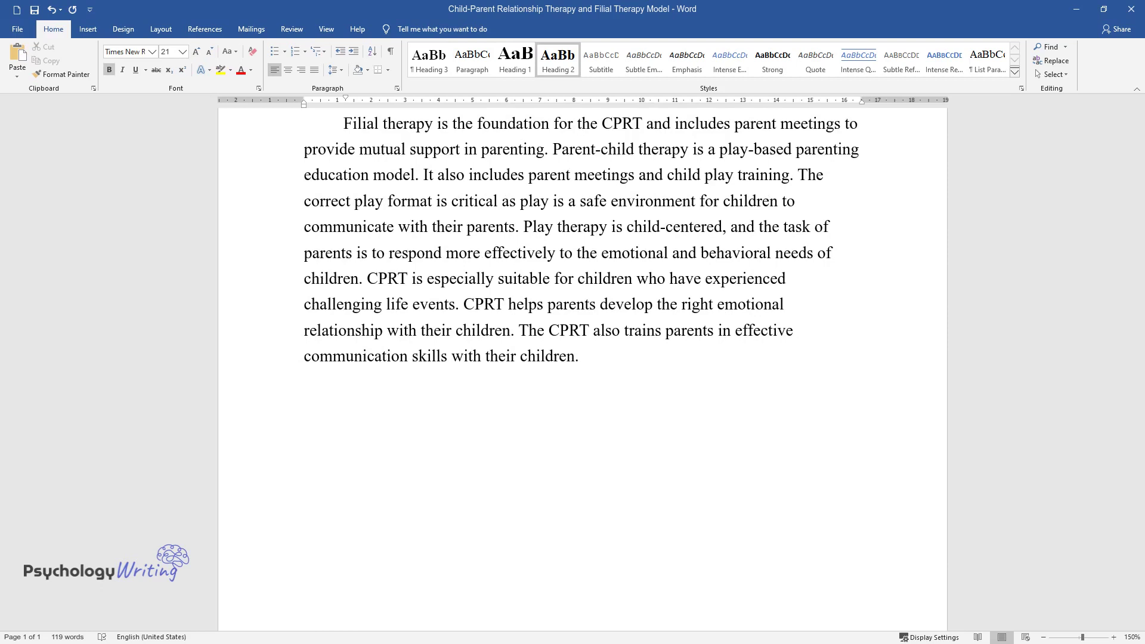
Add a 'History' heading and a paragraph tracing filial therapy from the Gurneys to the 10-session CPRT model.
{"action": "type", "text": "History"}
{"action": "key", "text": "Return"}
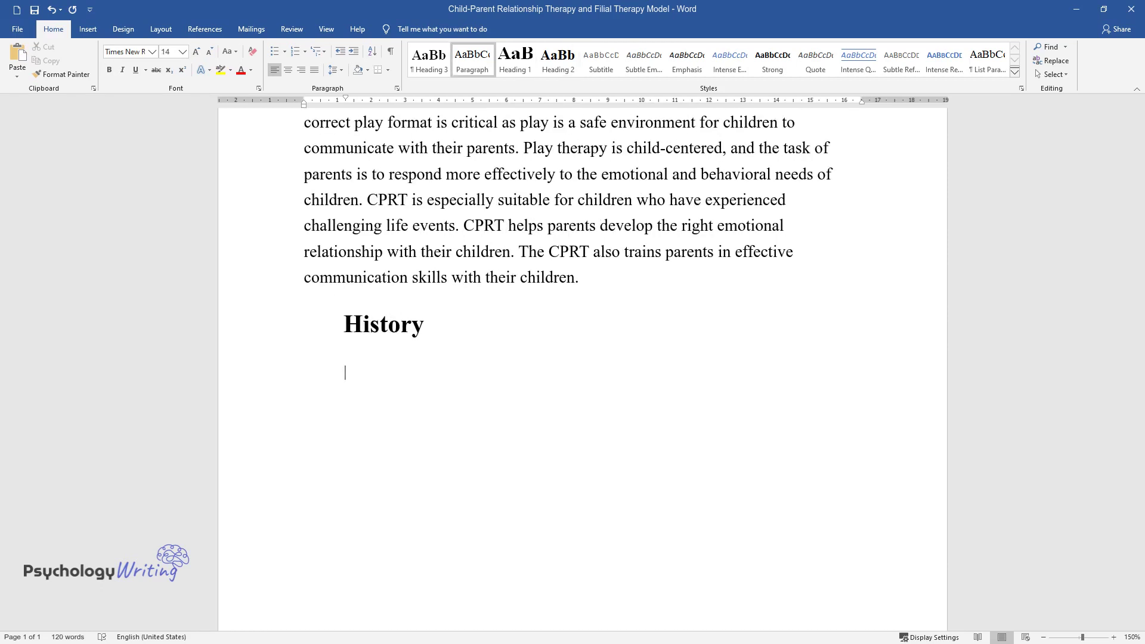
{"action": "type", "text": "CPRT has taken an innovative model of parenting education as a basis. Bernar"}
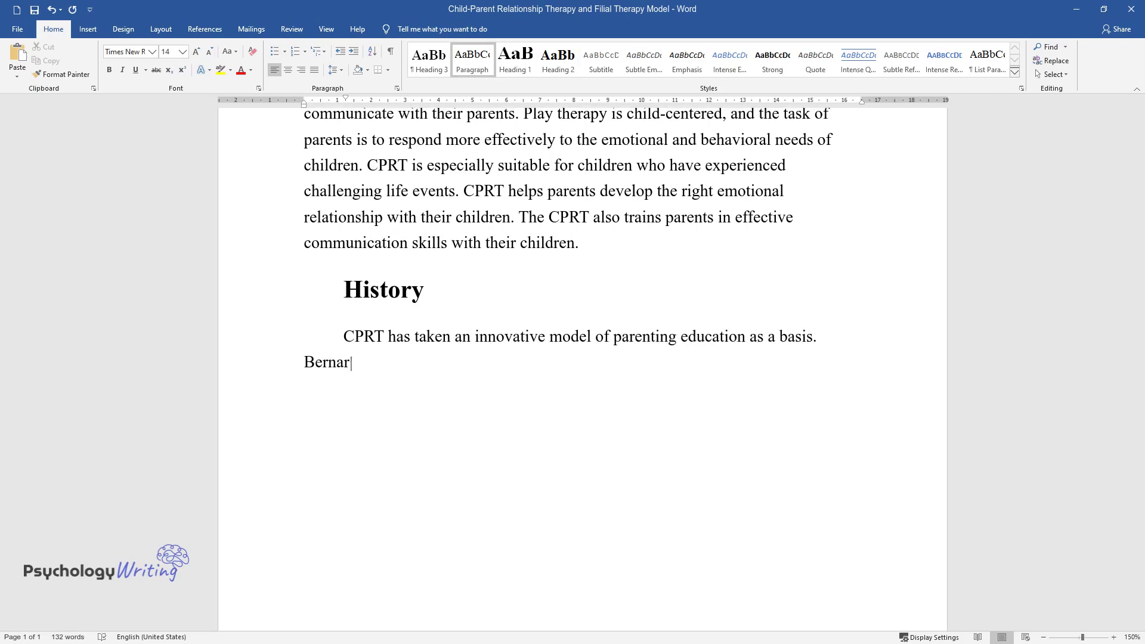
{"action": "type", "text": "d and Louise Gurney developed th"}
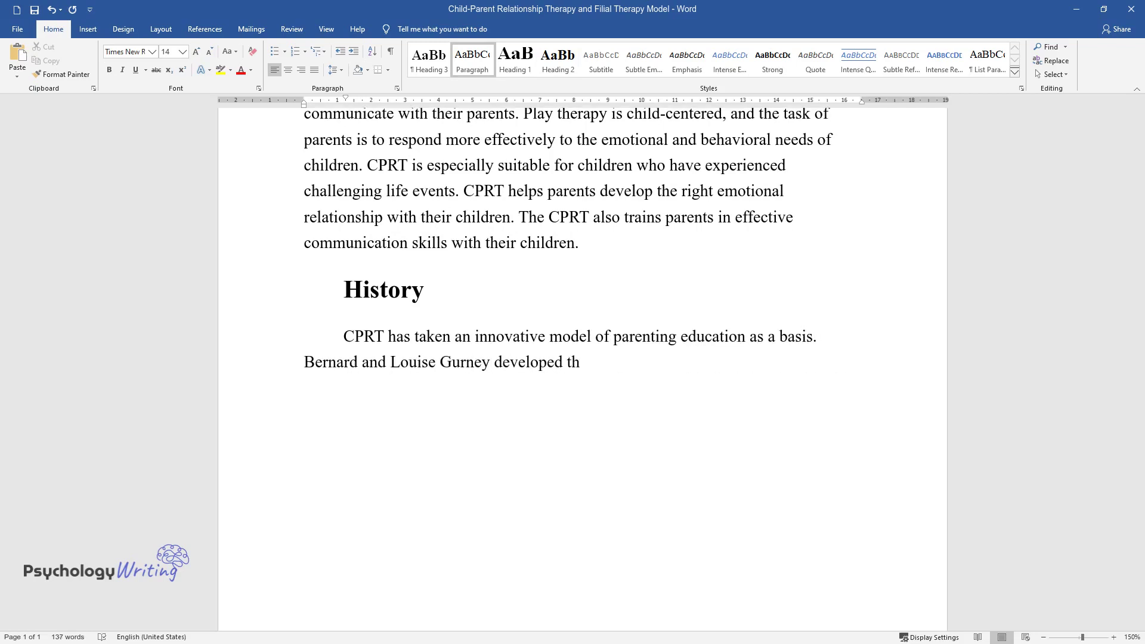
{"action": "type", "text": "is model in the mid-1960s. Gurne"}
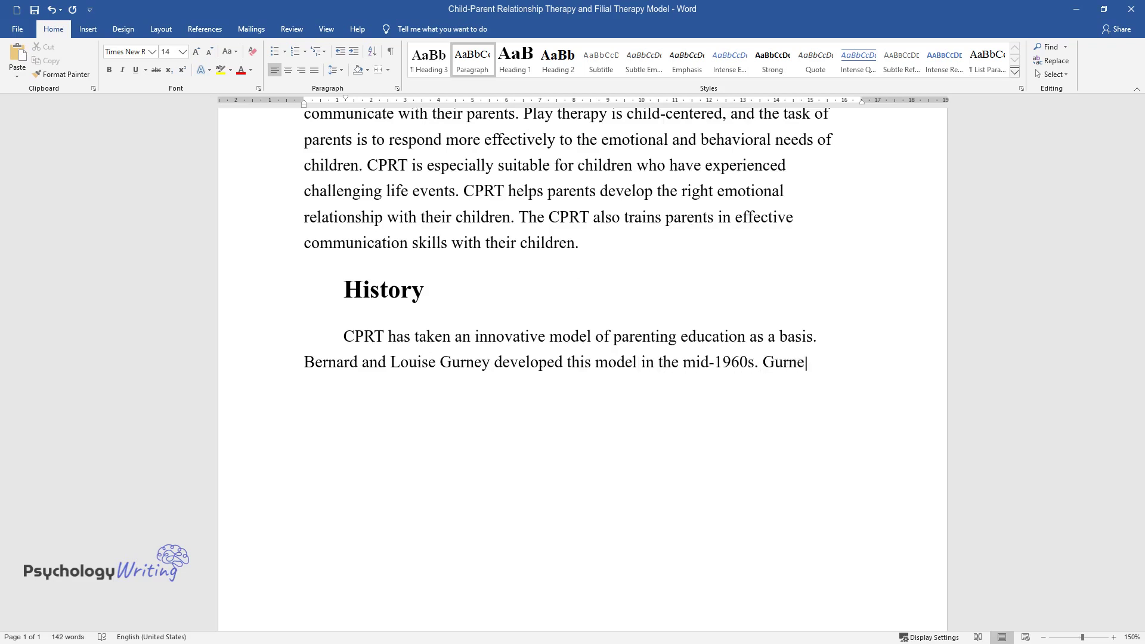
{"action": "type", "text": "y believed the essence of the co"}
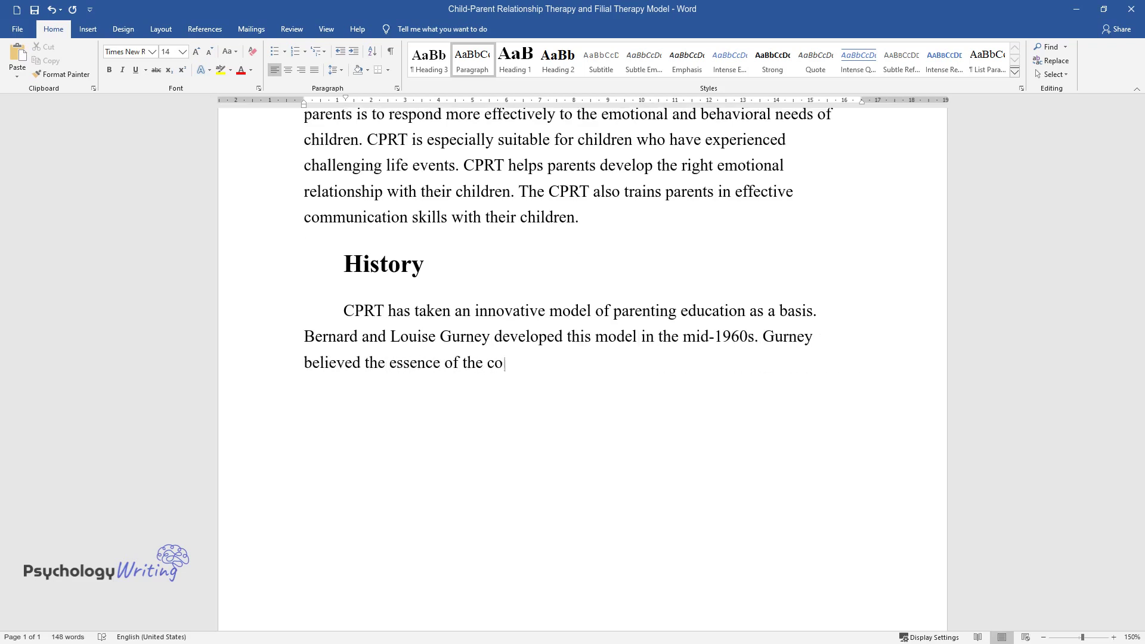
{"action": "type", "text": "ncept was that the relationship"}
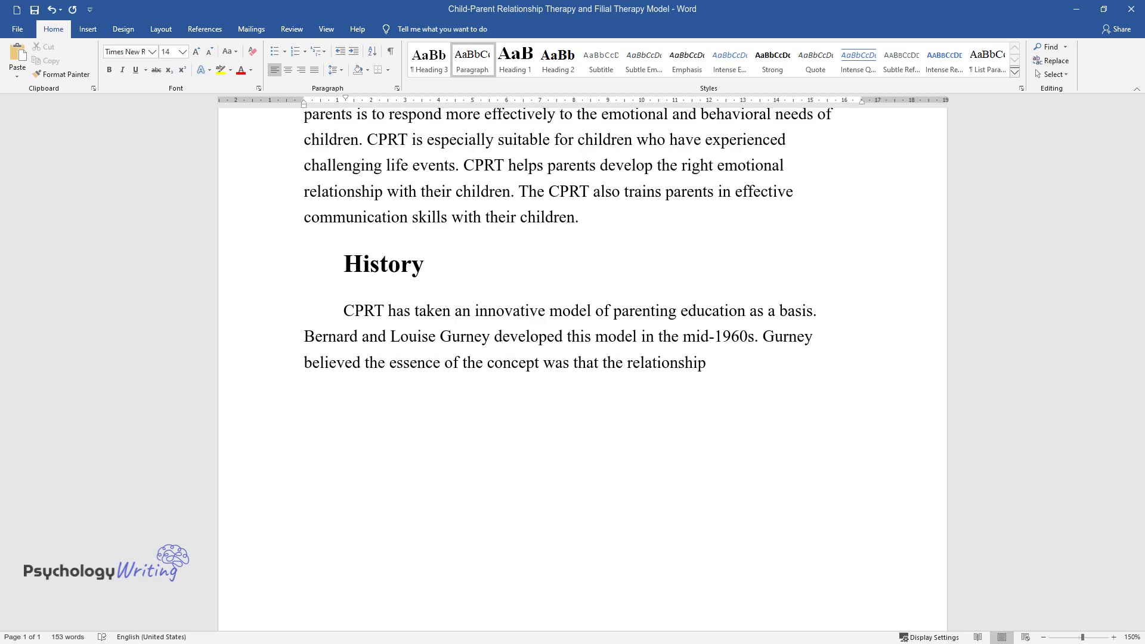
{"action": "type", "text": " between parents and children is"}
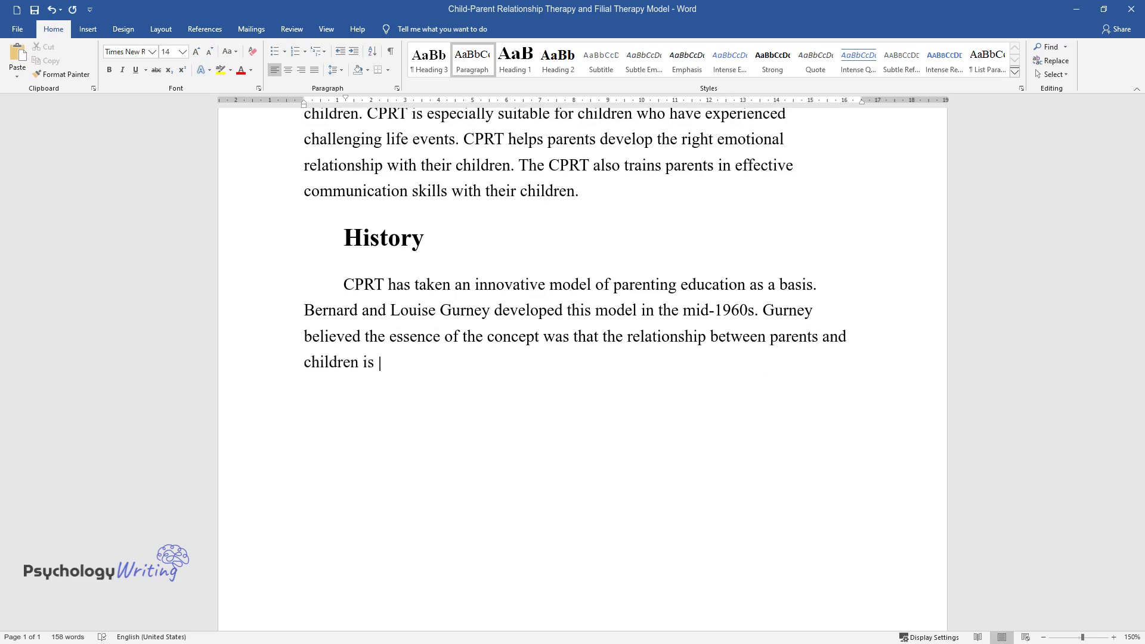
{"action": "type", "text": " of primary importance. The concept also assumes that all parents can learn the necessary skills to become therapeutic agents for their children. Gurney used t"}
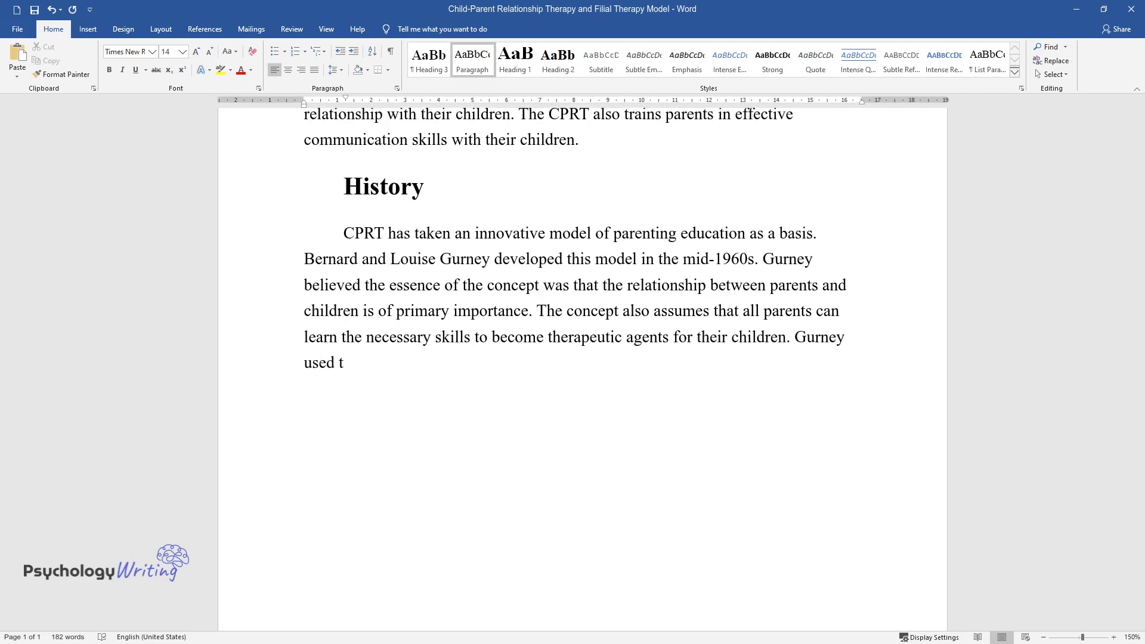
{"action": "type", "text": "he term filial therapy for their"}
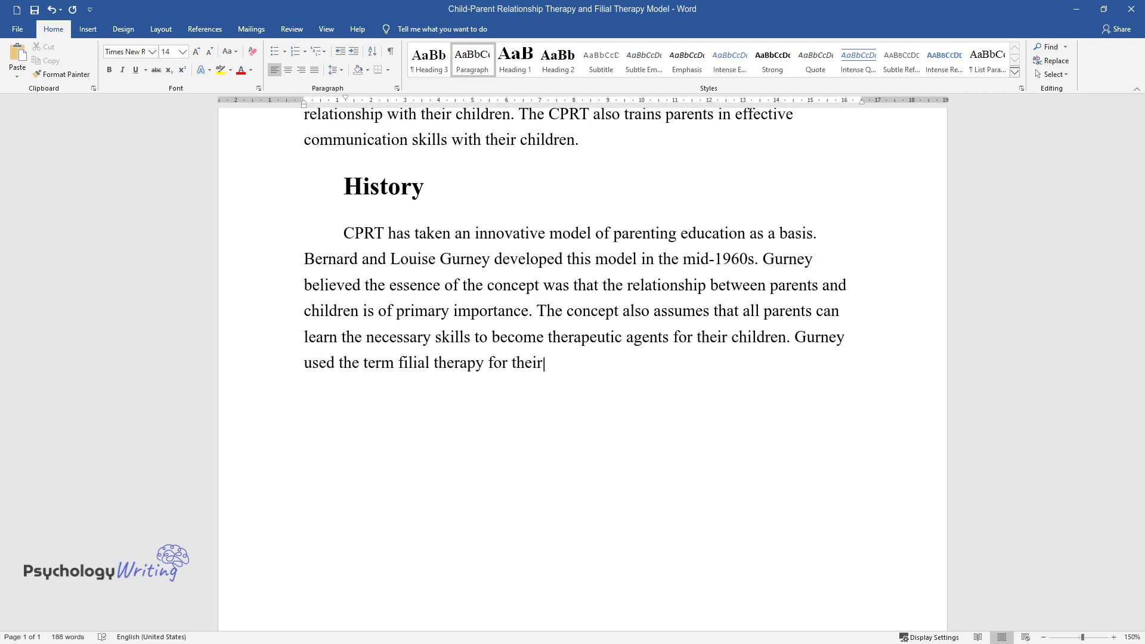
{"action": "type", "text": " new concept. In the 1980s, Har"}
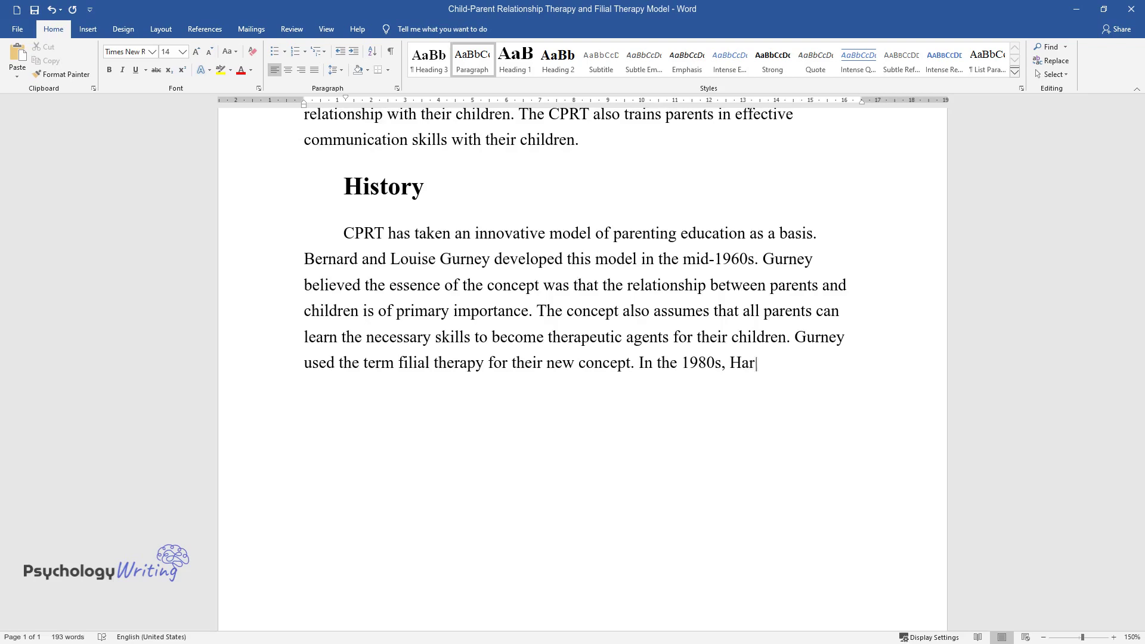
{"action": "type", "text": "ry Landreth developed the struct"}
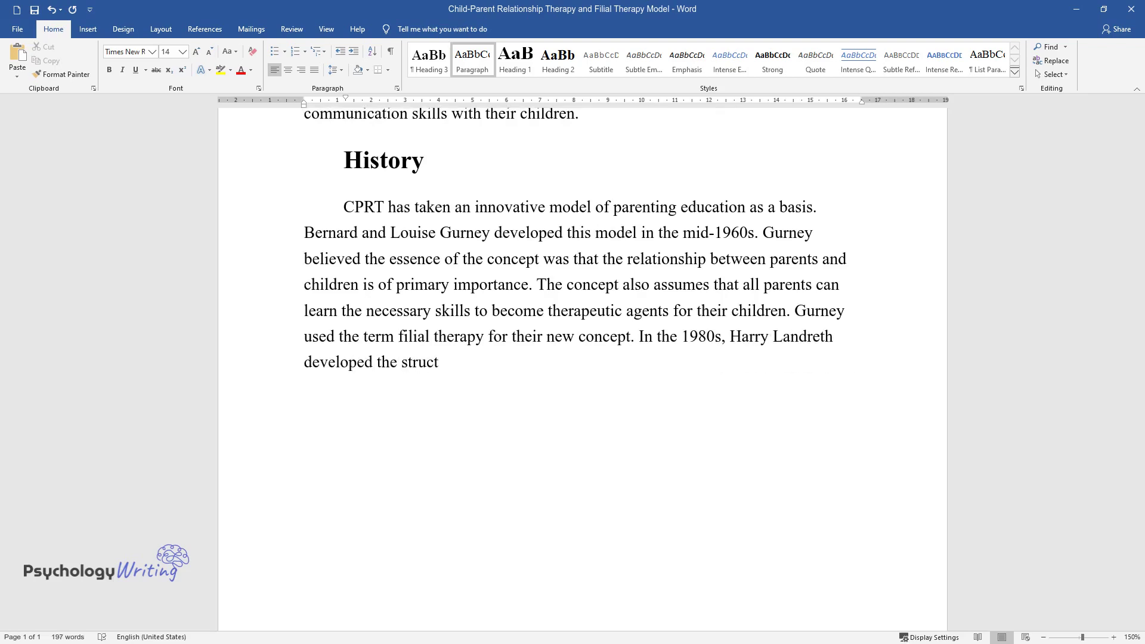
{"action": "type", "text": "ured and concise 10-session filial therapy training format use"}
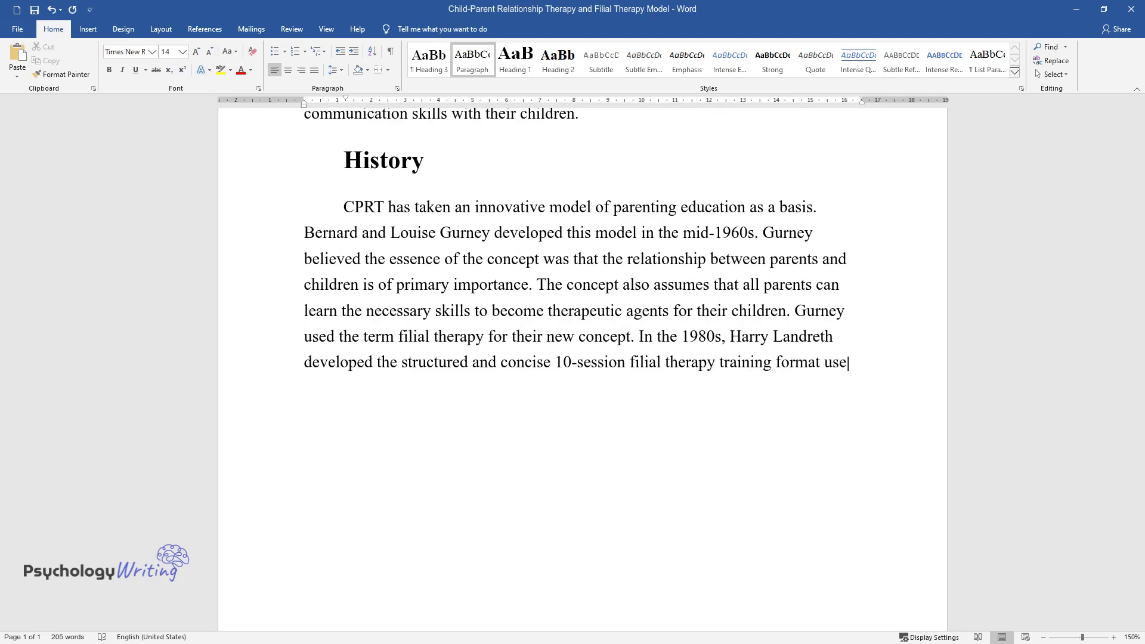
{"action": "type", "text": "d today. Landreth believed that the 10-session format would reduce time and financial constraints"}
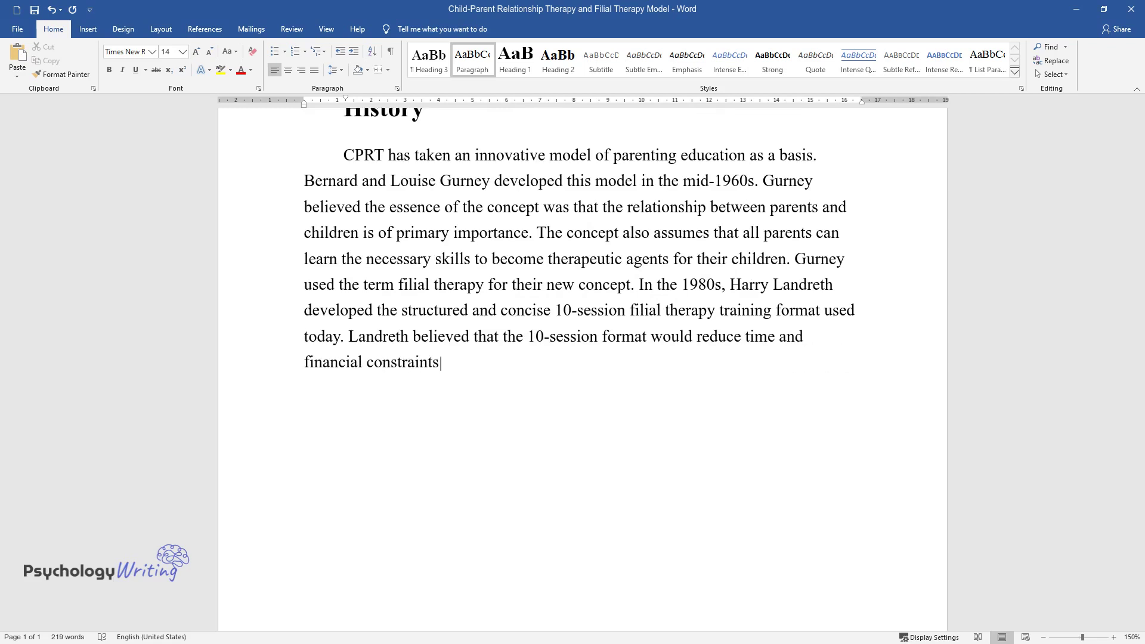
{"action": "type", "text": " and help increase parental invo"}
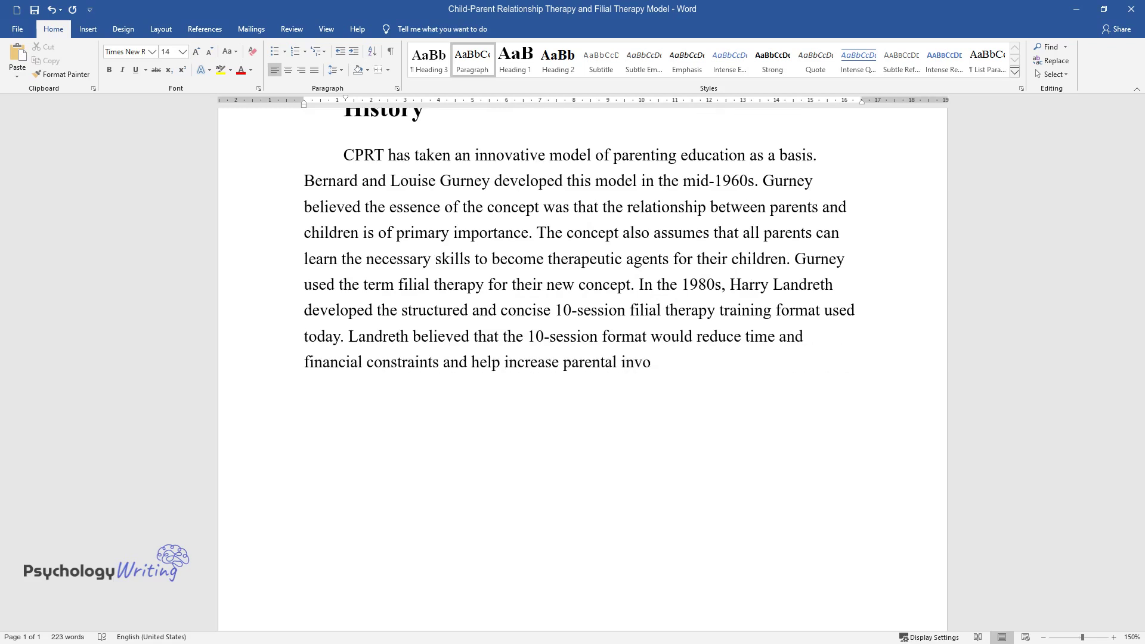
{"action": "type", "text": "lvement. Therefore, today at the CPRT, parents are taug"}
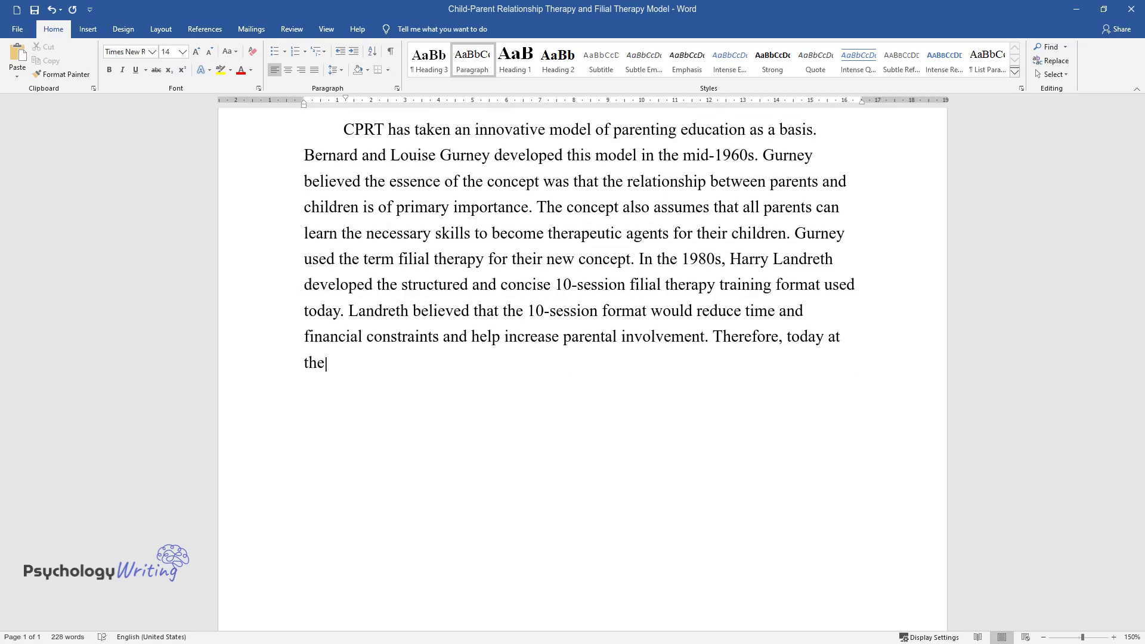
{"action": "type", "text": "ht Child-"}
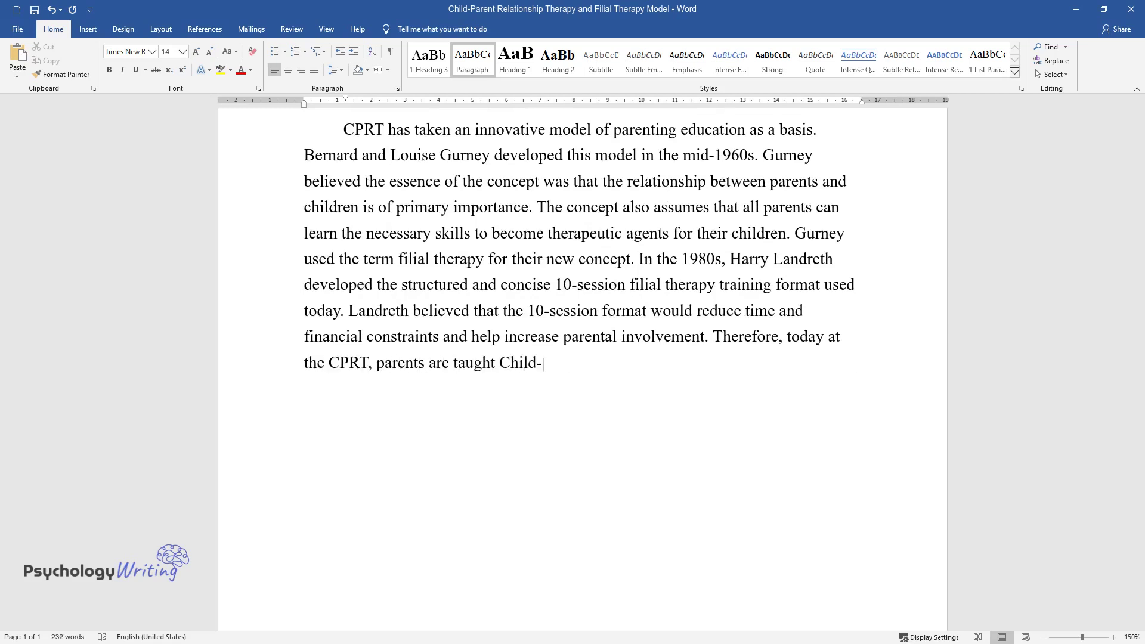
{"action": "type", "text": "Centered Play Therapy (CCPT) pr"}
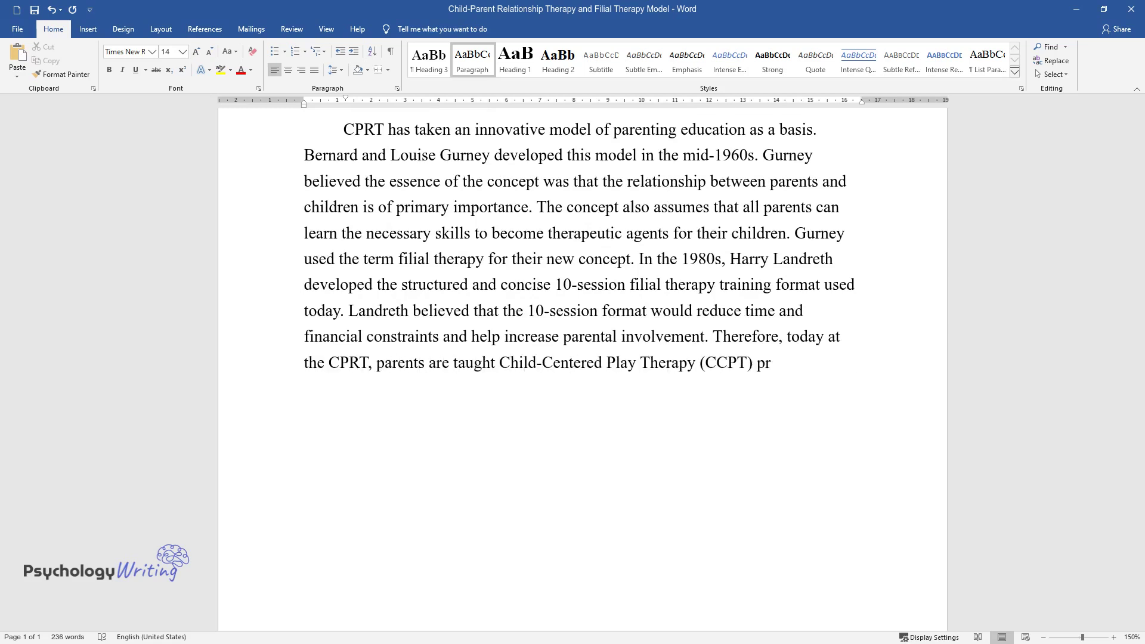
{"action": "type", "text": "inciples. Parents use these principles in supervised play sessi"}
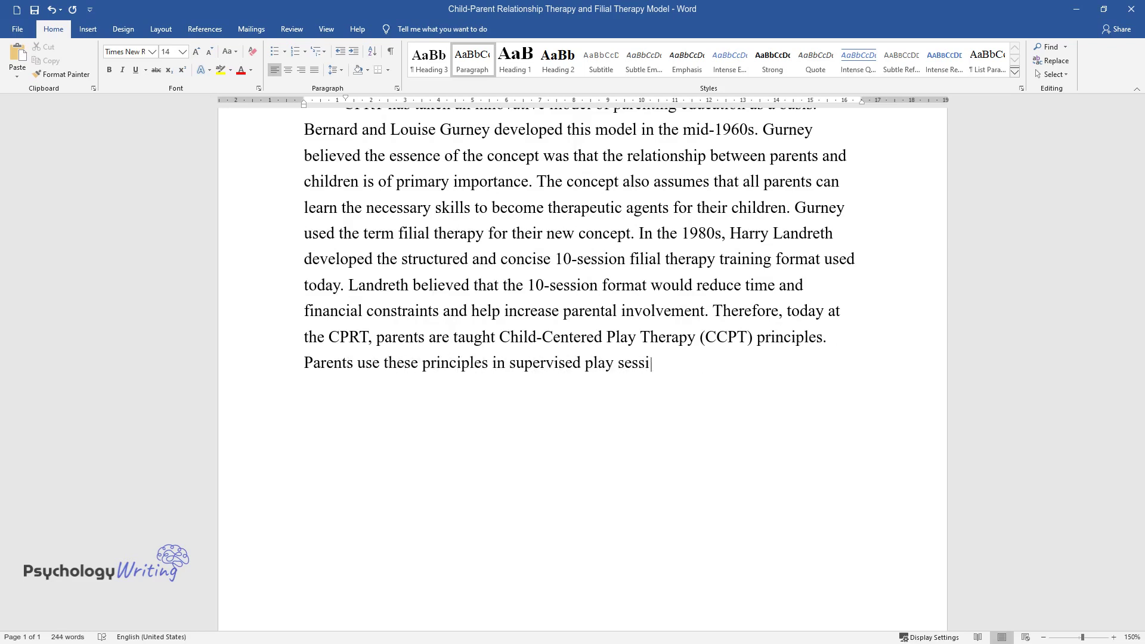
{"action": "type", "text": "ons. Landreth and Bratton later"}
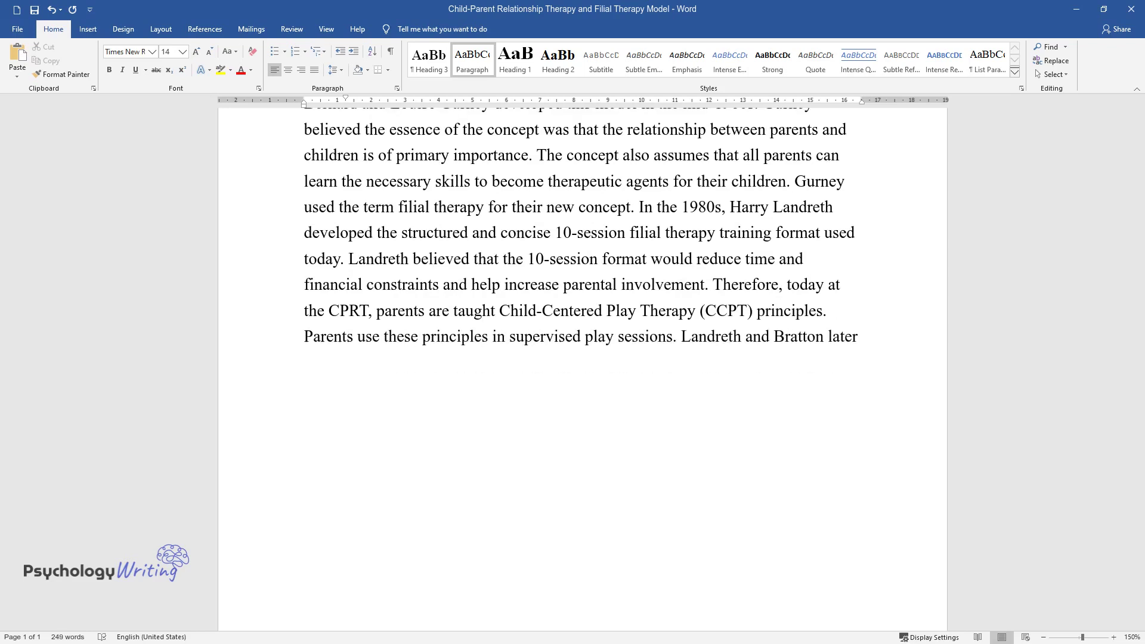
{"action": "type", "text": " formalized the 10-session teachi"}
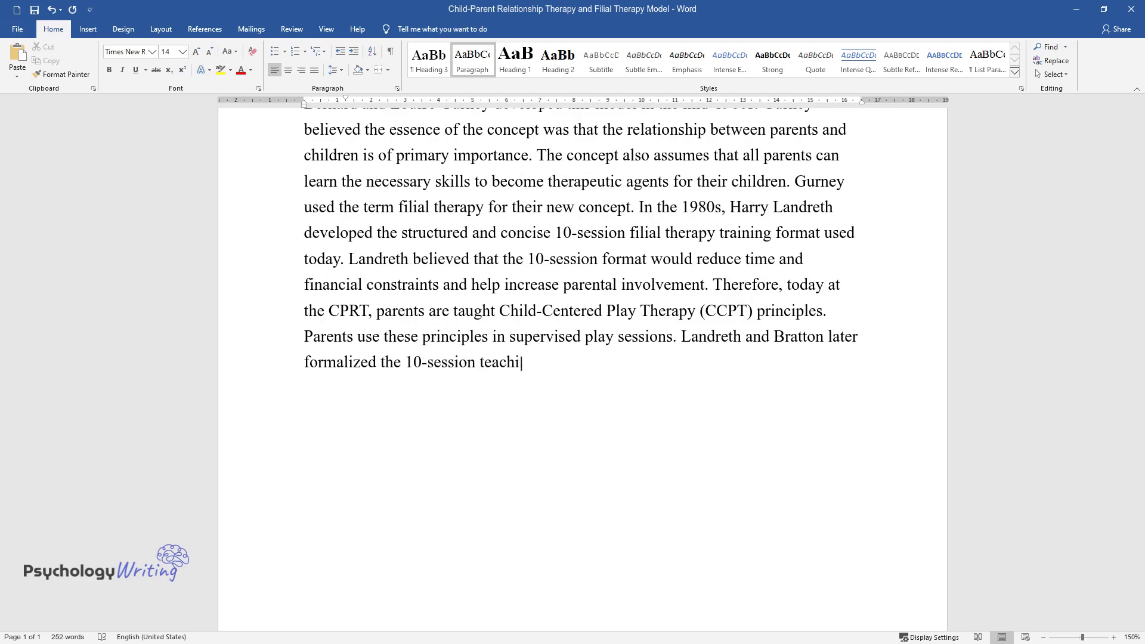
{"action": "type", "text": "ng model in Child Parenting Ther"}
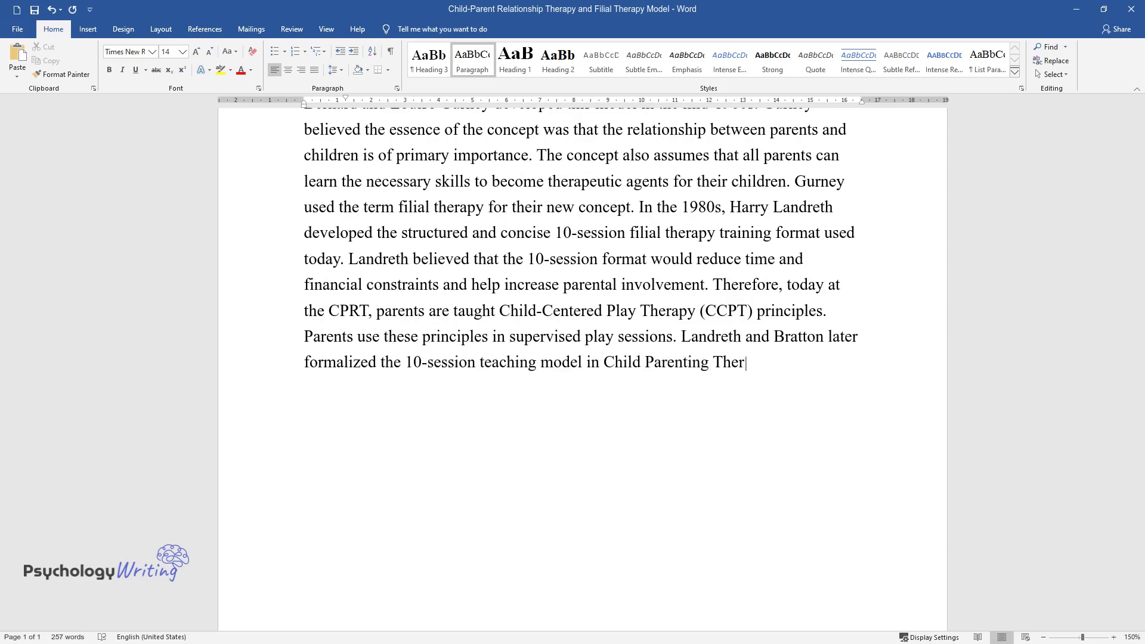
{"action": "type", "text": "apy (CPRT): A 10-Session Filial Therapy Model."}
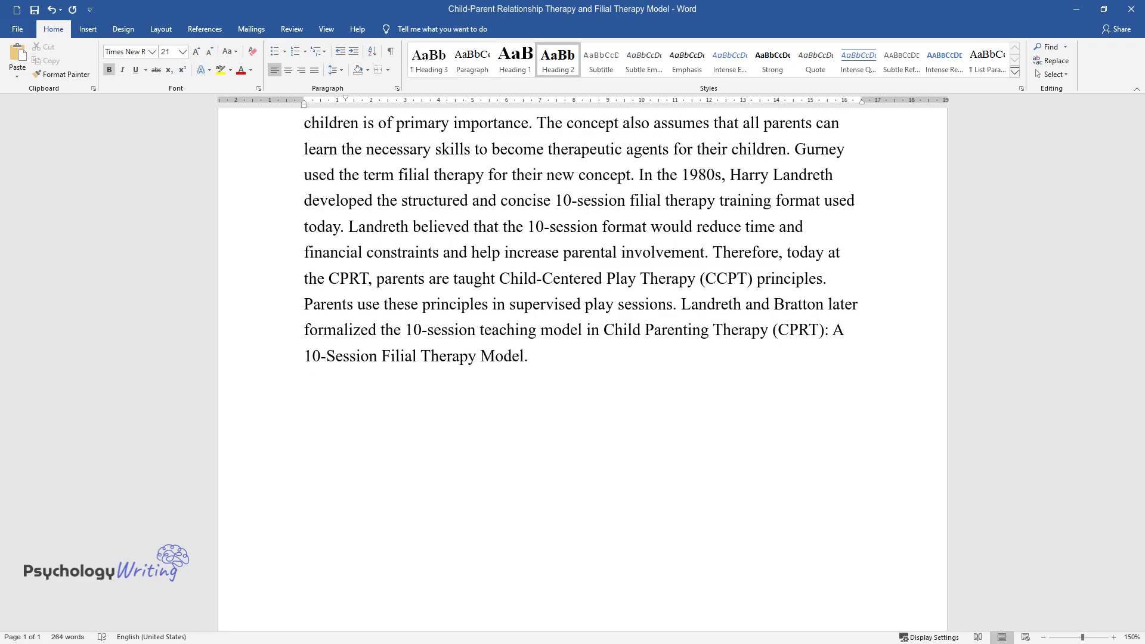
{"action": "key", "text": "Return"}
Add an 'Objectives' heading and a paragraph on CPRT's goals for the child and guardians, ending 'needs.'.
{"action": "type", "text": "Objectives"}
{"action": "key", "text": "Return"}
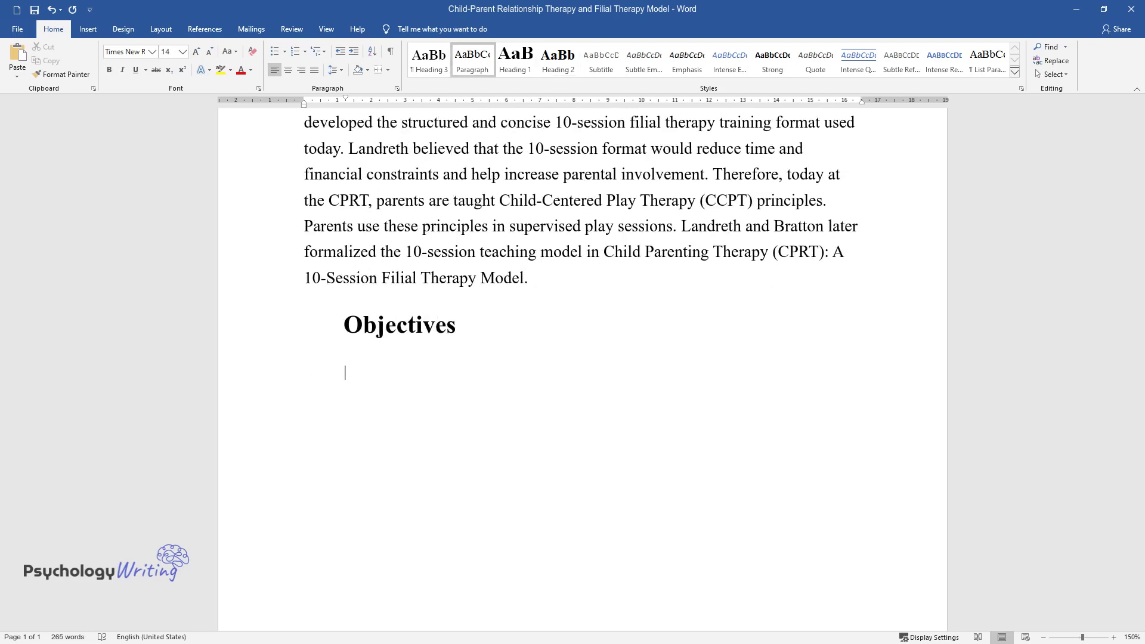
{"action": "type", "text": "The goal of the CPRT"}
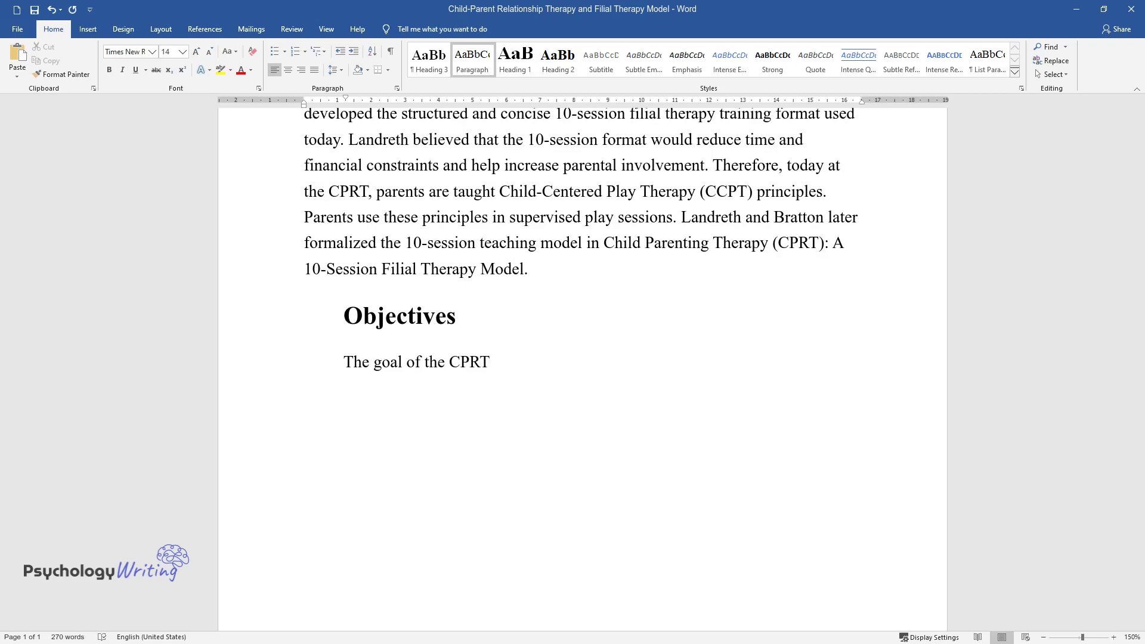
{"action": "type", "text": " is to improve the well-being of t"}
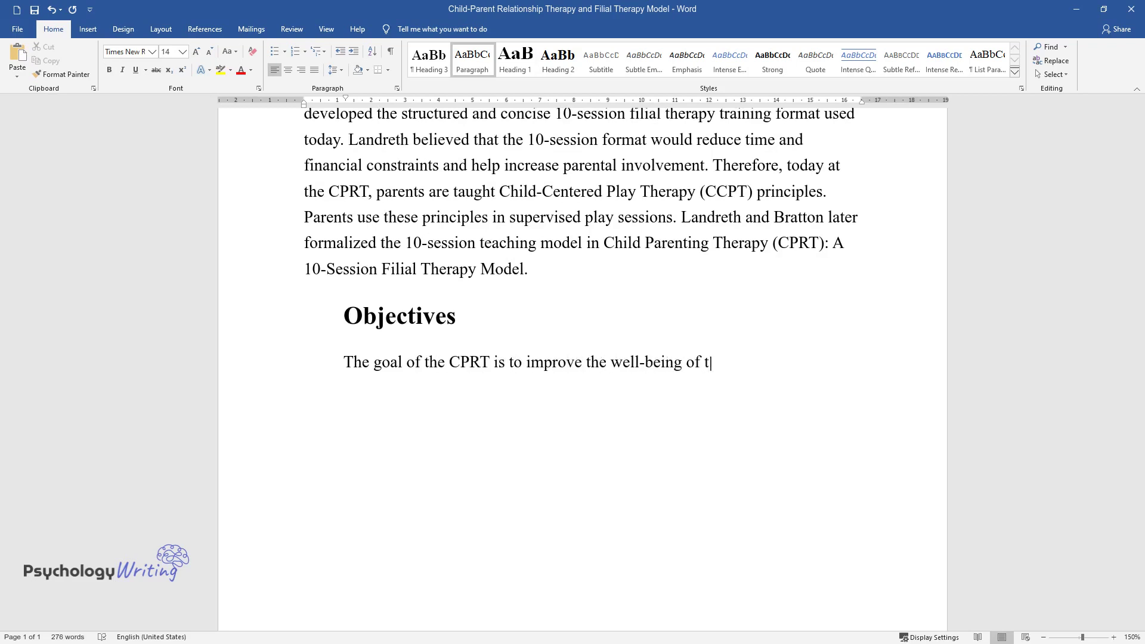
{"action": "type", "text": "he child, guardian, and guardian-child relationship. At the same time, relationships are seen as"}
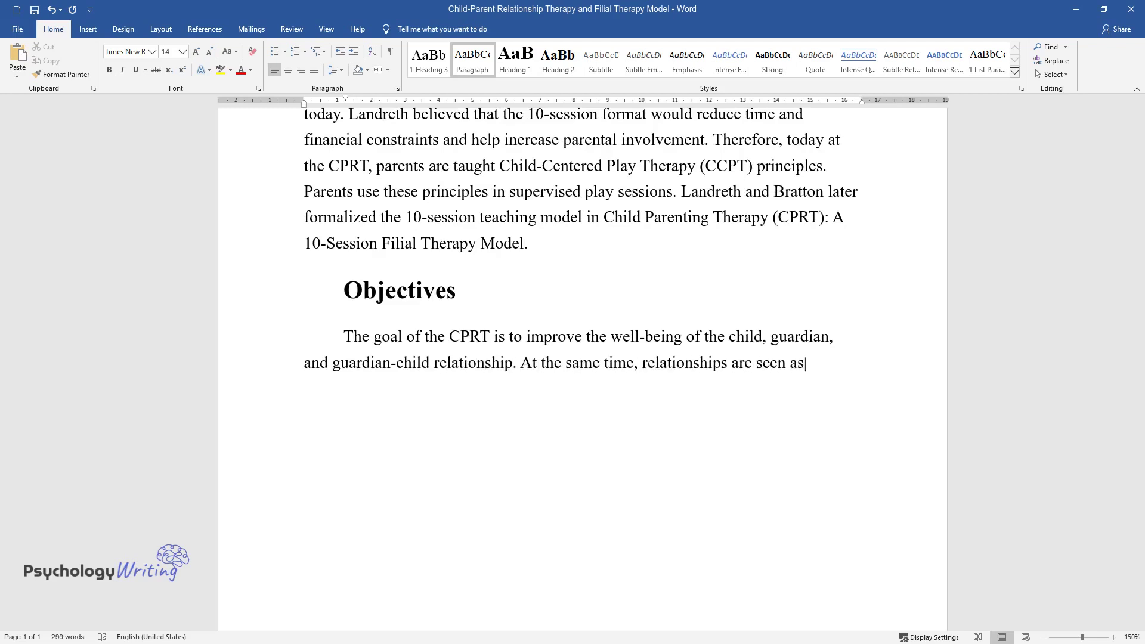
{"action": "type", "text": " a means of change. Better relationships are need"}
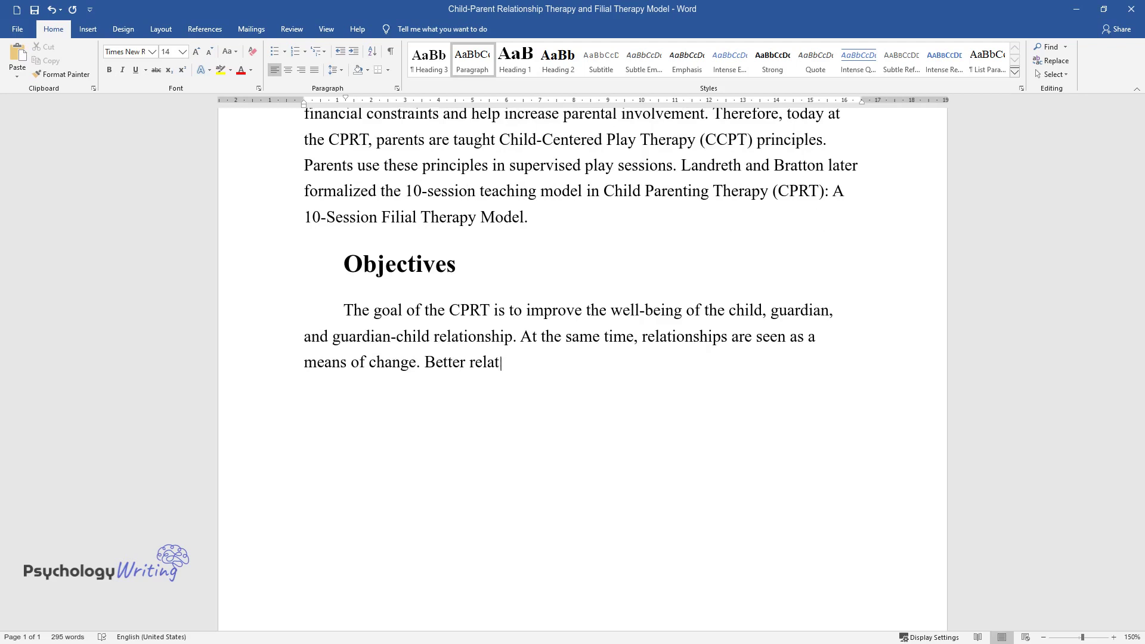
{"action": "type", "text": "ed to increase t"}
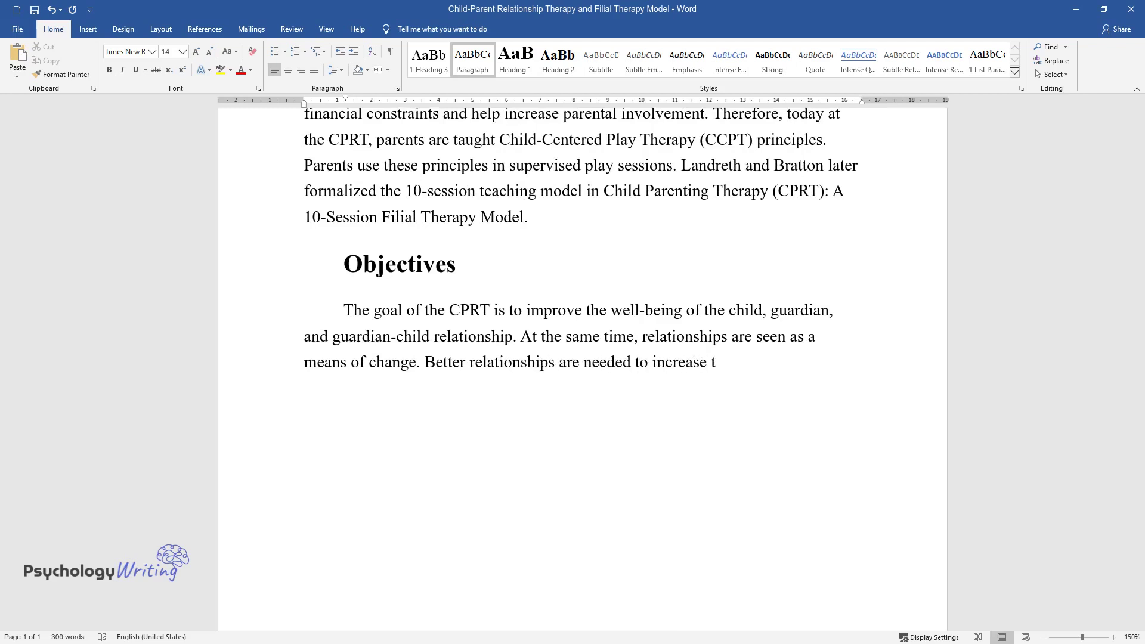
{"action": "type", "text": "rust, safety, and intimacy in the attention dyad and the"}
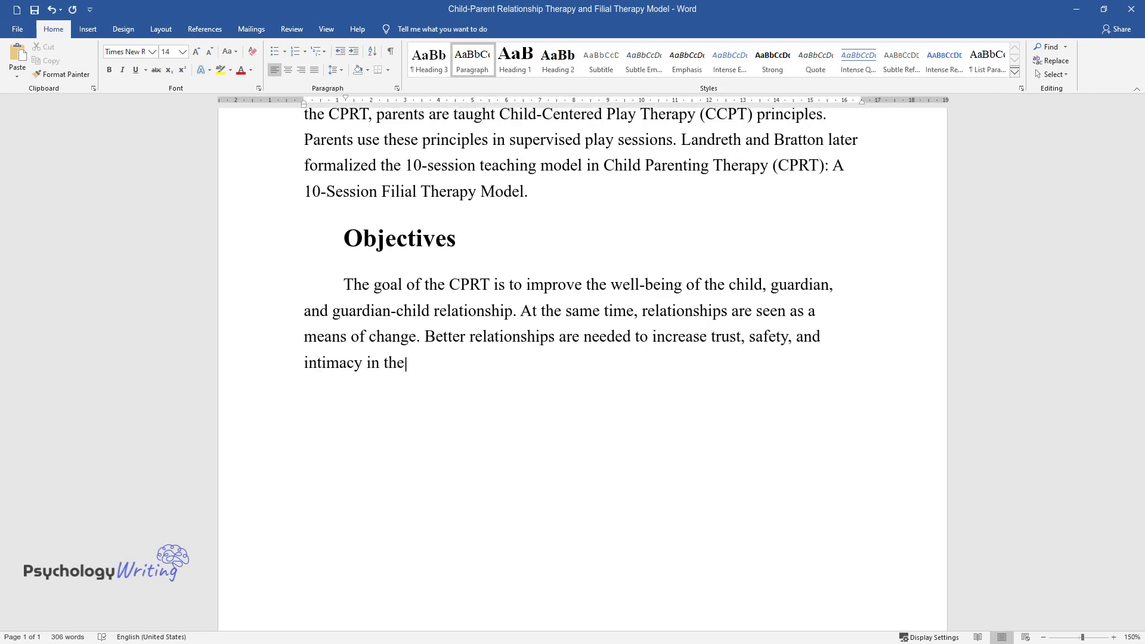
{"action": "type", "text": "n between"}
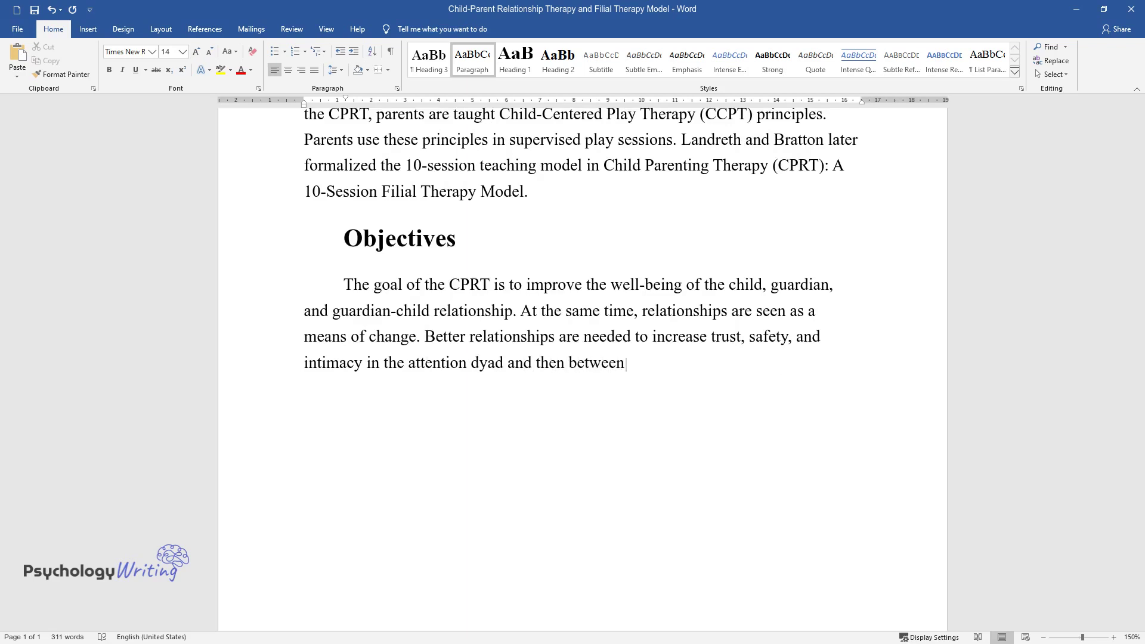
{"action": "type", "text": " other family members. Increasin"}
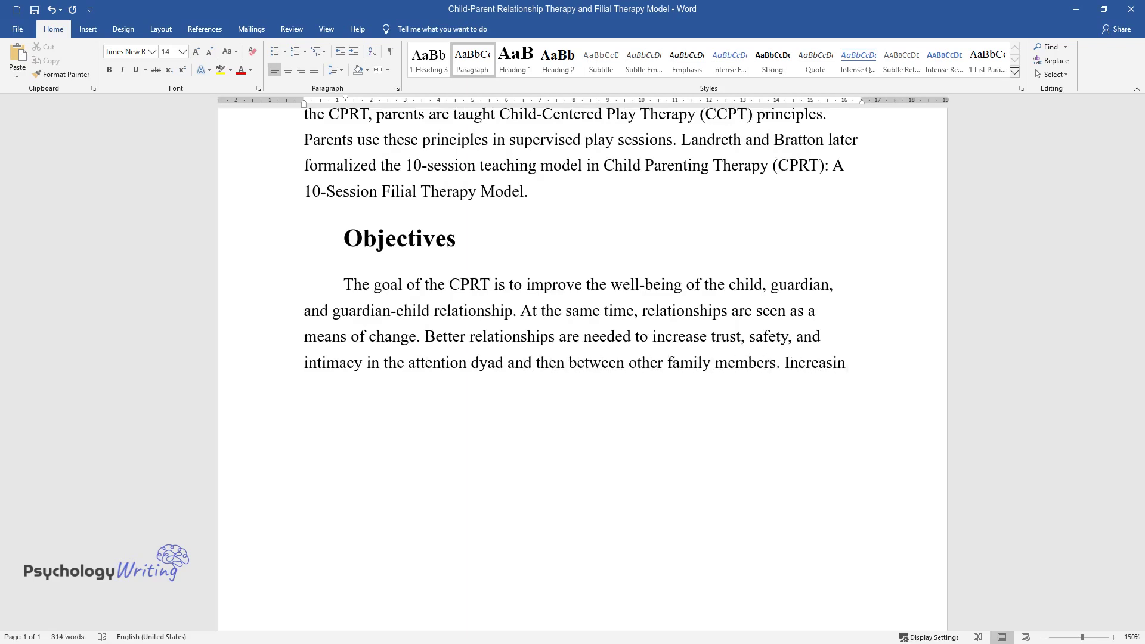
{"action": "type", "text": "g trust, warmth, and affection w"}
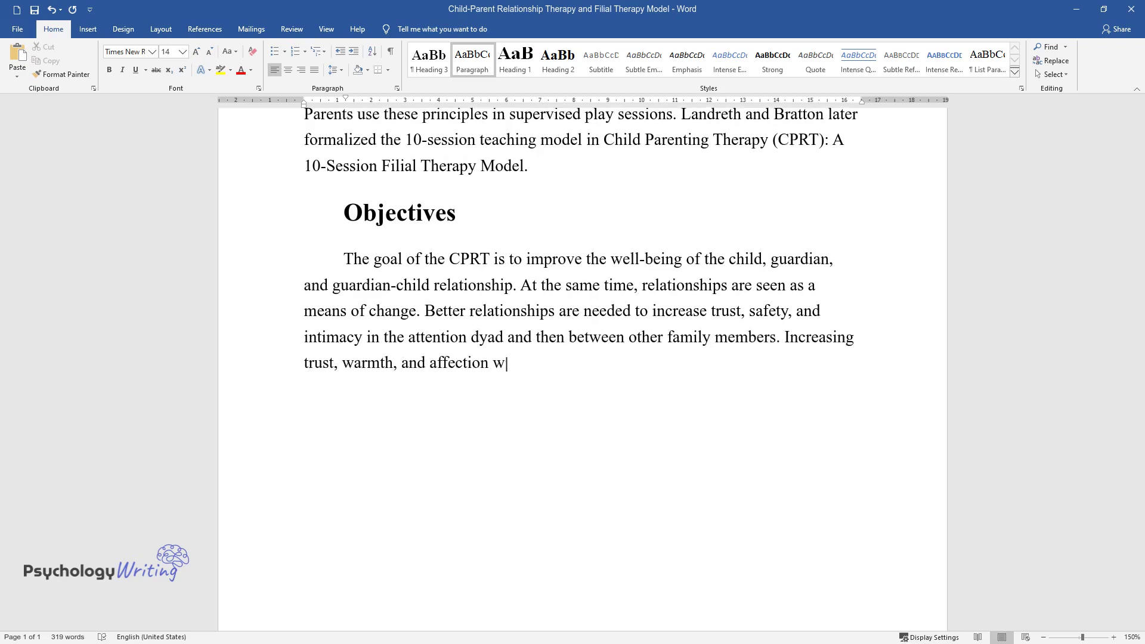
{"action": "type", "text": "ill help family members improve "}
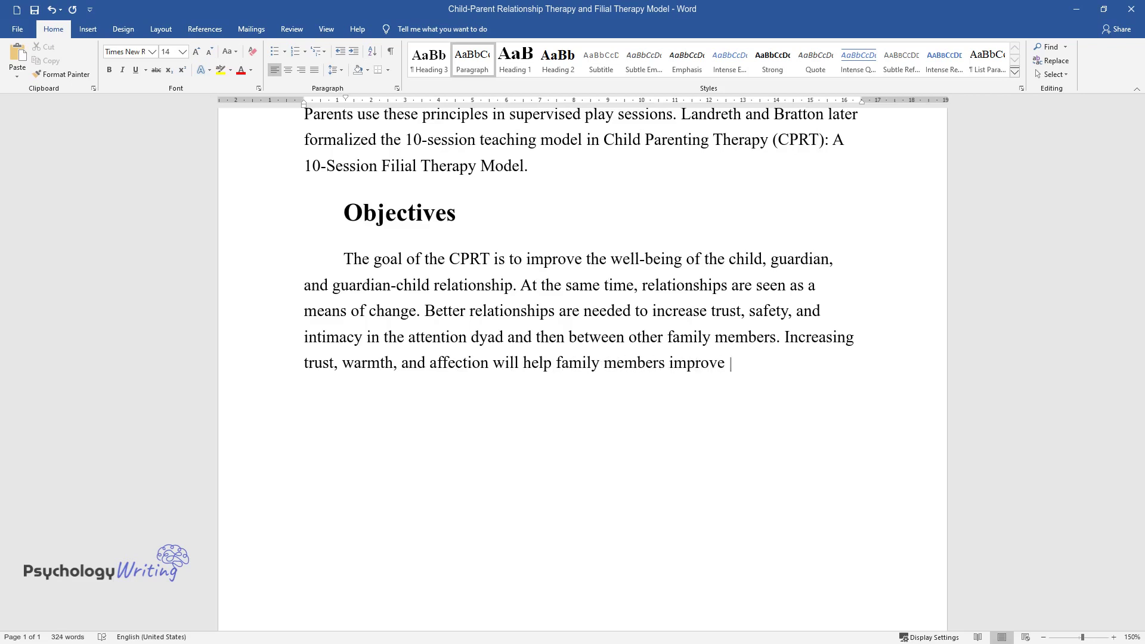
{"action": "type", "text": "communication, problem-solving s"}
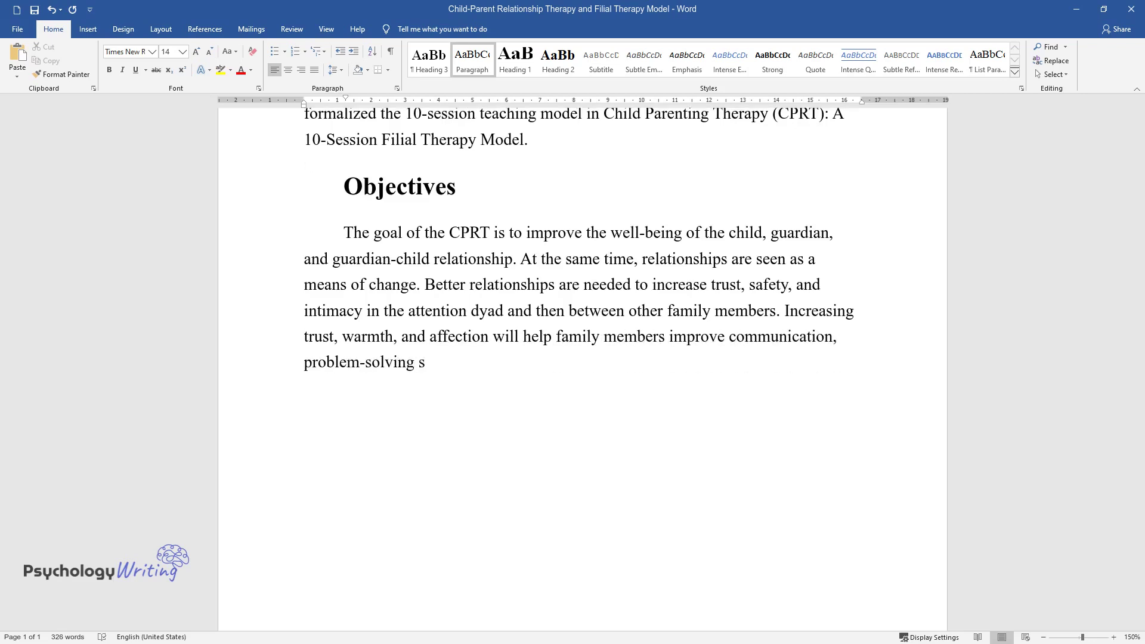
{"action": "type", "text": "trategies, and expression of love"}
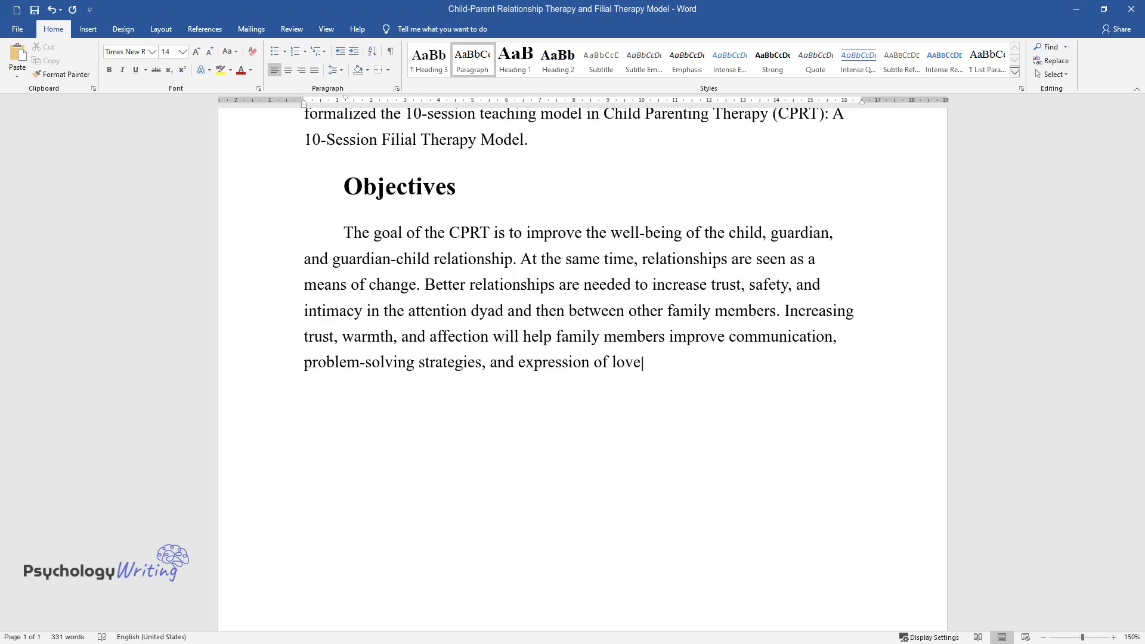
{"action": "type", "text": " and family pleasure. Parents ar"}
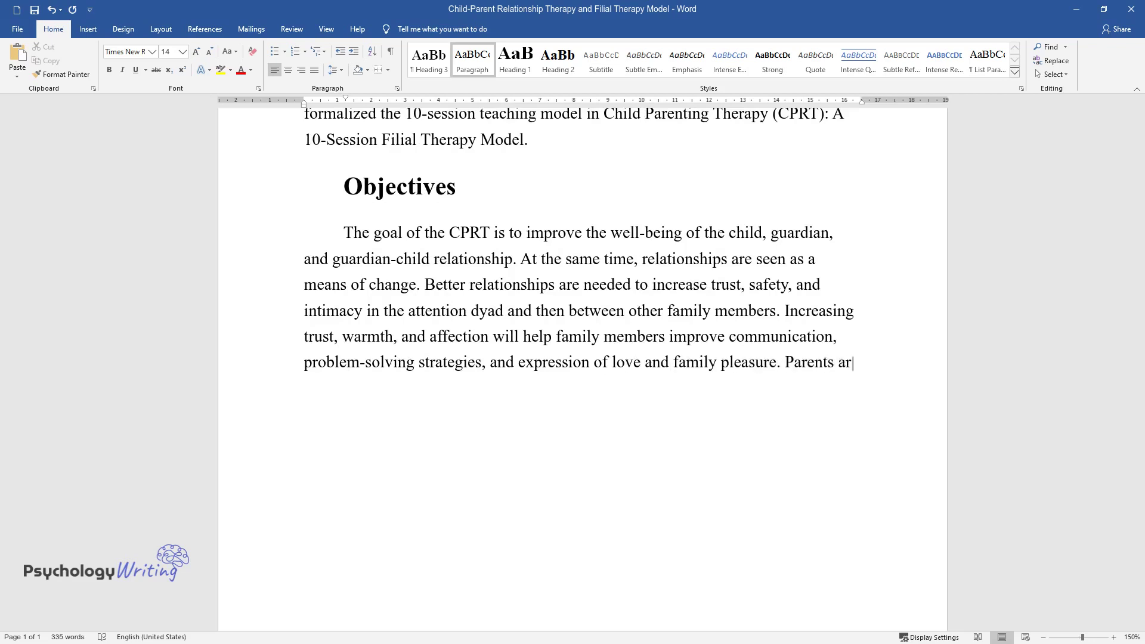
{"action": "type", "text": "e taught CCPT skills to achieve"}
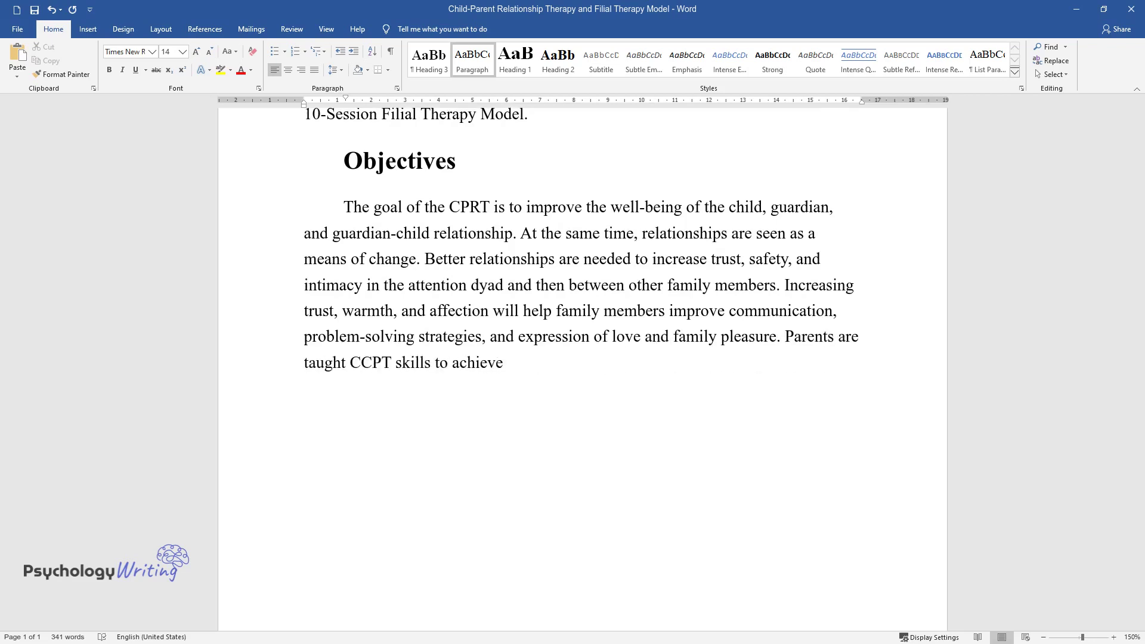
{"action": "type", "text": " this common goal. These skills a"}
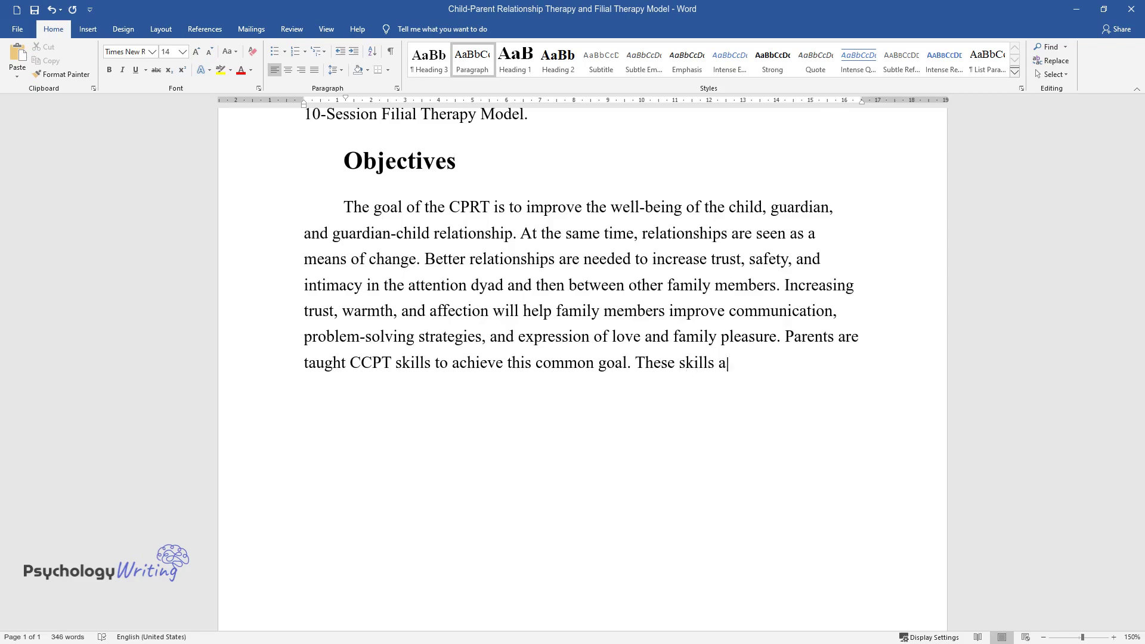
{"action": "type", "text": "re used in weekly games. The sup"}
{"action": "type", "text": "port group format helps parents"}
{"action": "type", "text": " understand their own expe"}
{"action": "type", "text": "riences "}
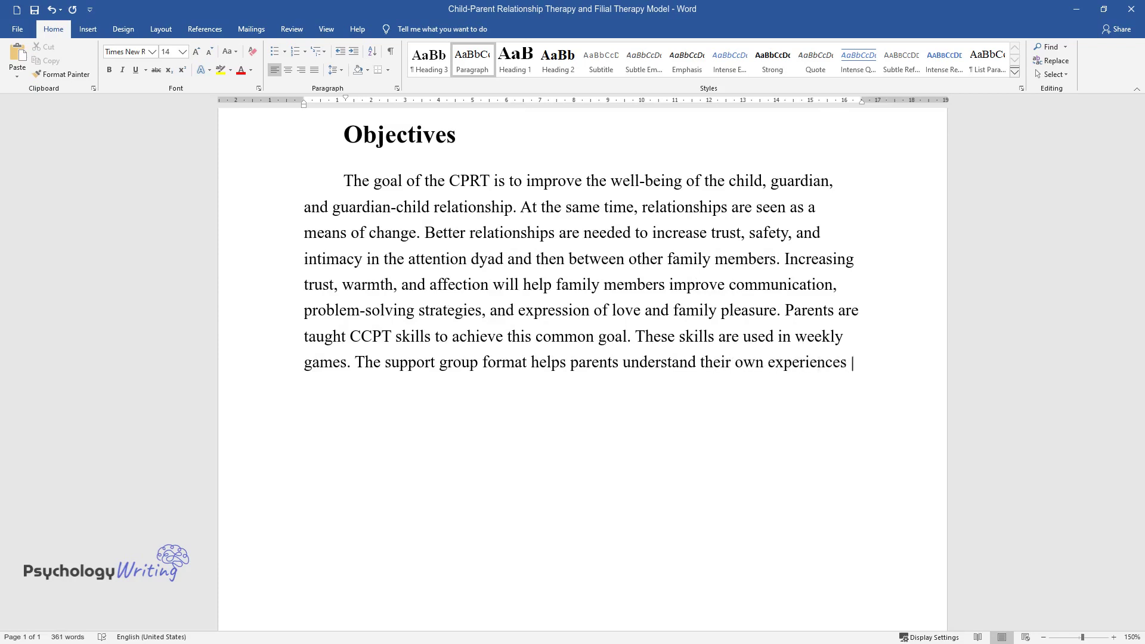
{"action": "type", "text": "and needs and the mutual influence on relationships with childre"}
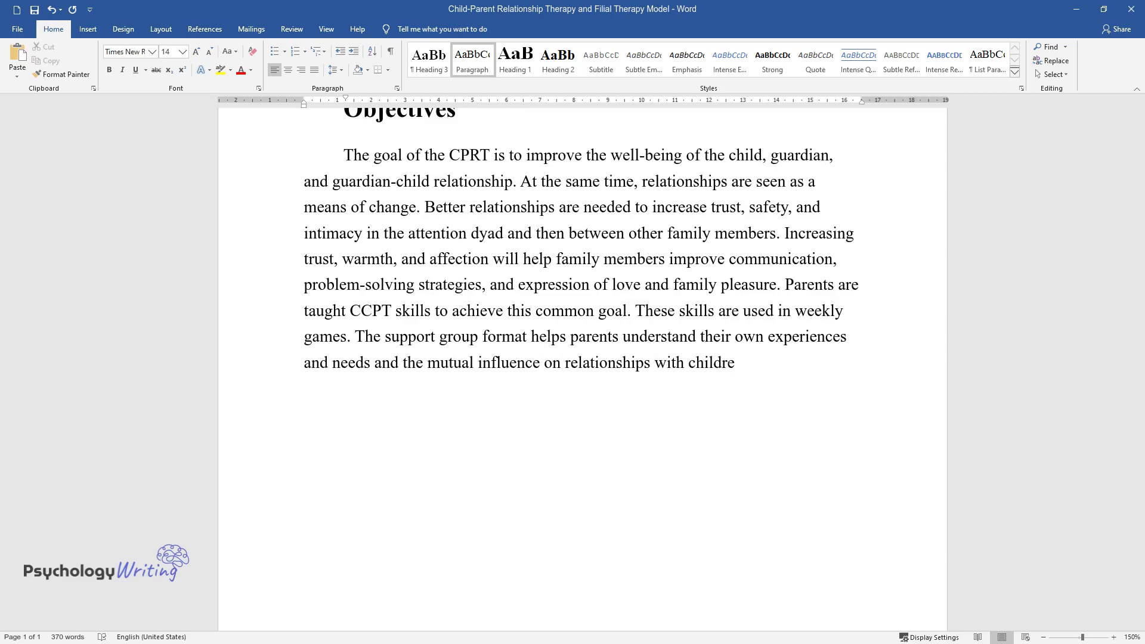
{"action": "type", "text": "n. Children's goals in the CPRT a"}
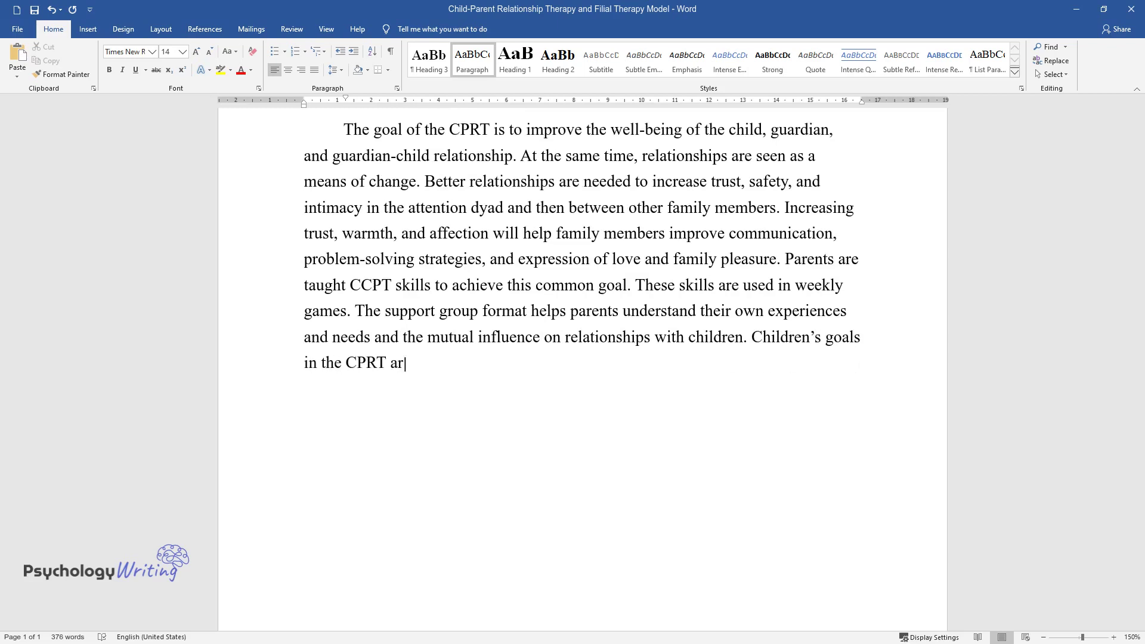
{"action": "type", "text": "re that in play and safe relationships, children can express thei"}
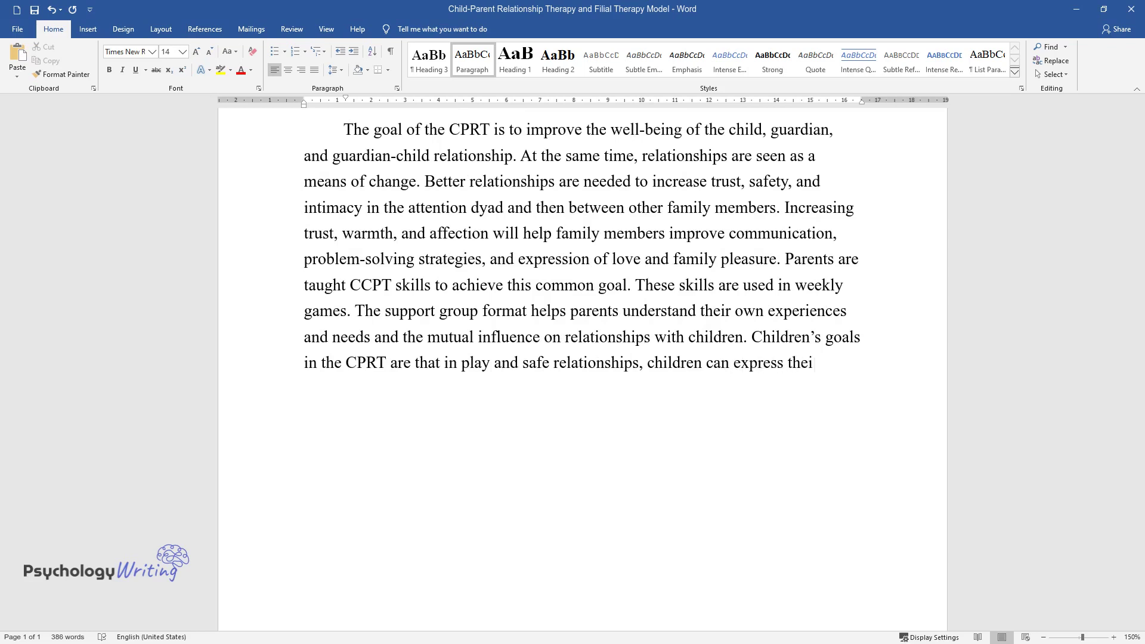
{"action": "type", "text": "r needs and feelings, including r"}
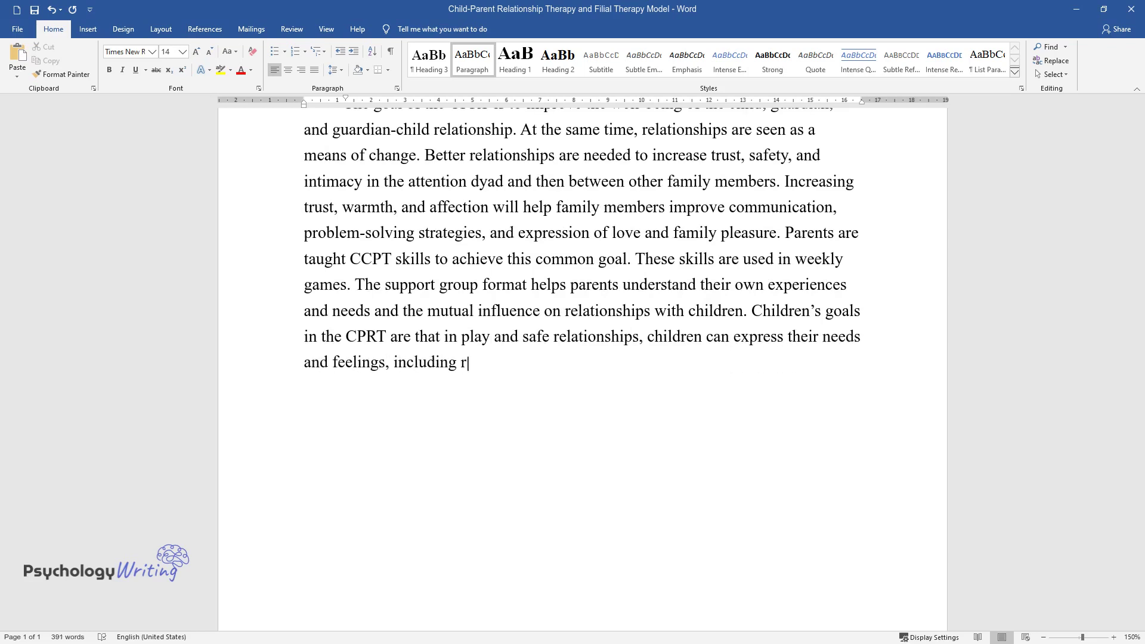
{"action": "type", "text": "epressed feelings and tension. As a result, children learn to discover "}
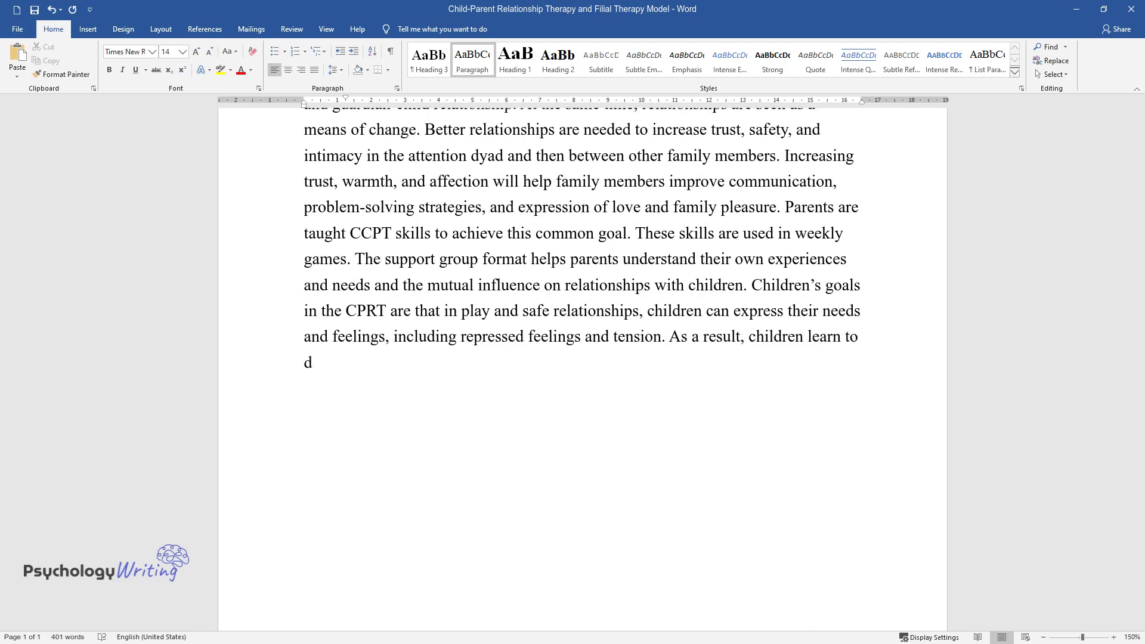
{"action": "type", "text": "the most appropriate and satisfying ways of expressing, r"}
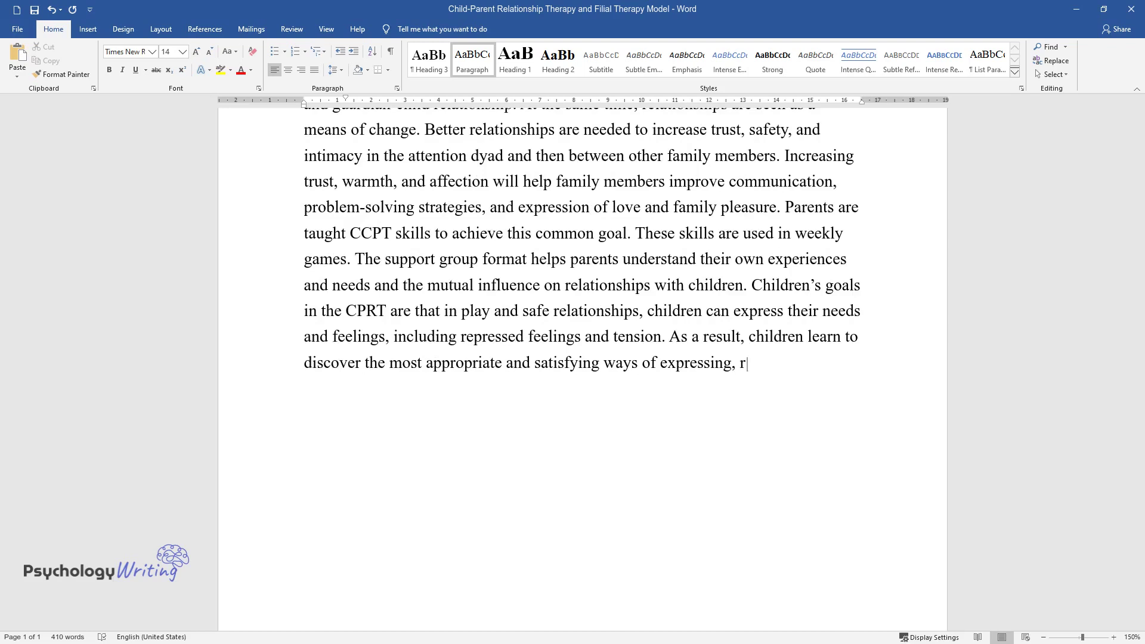
{"action": "type", "text": "egulating, and satisfyin"}
{"action": "type", "text": "g their"}
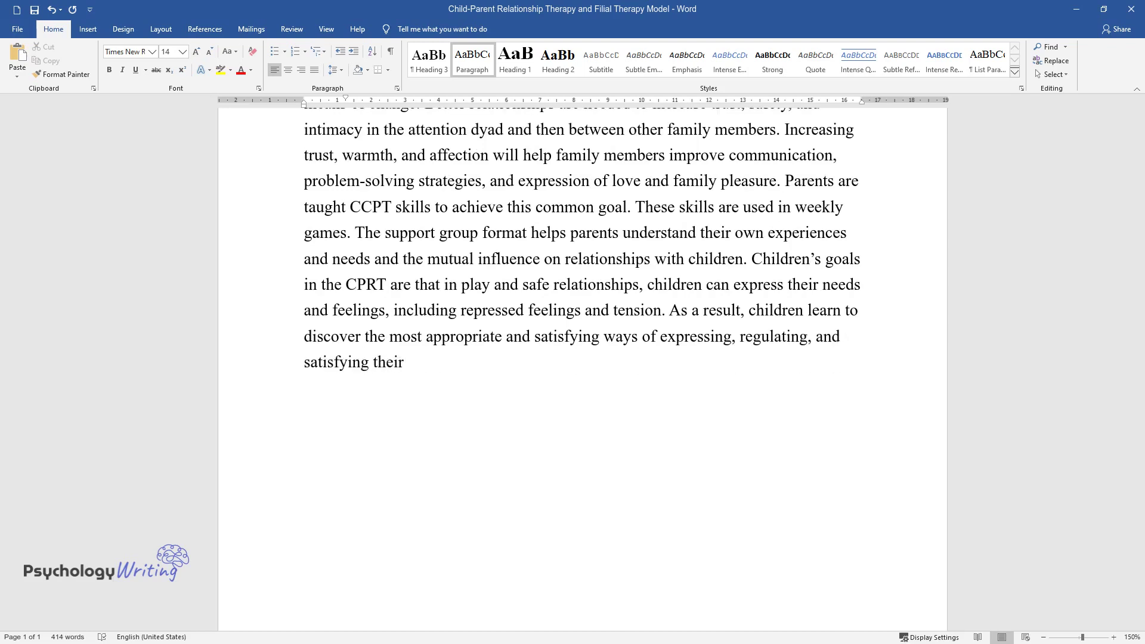
{"action": "type", "text": " needs."}
{"action": "key", "text": "Return"}
Add a 'Role of the Therapist' heading and a paragraph on licensing, CPRT training and group facilitation.
{"action": "type", "text": "Role of"}
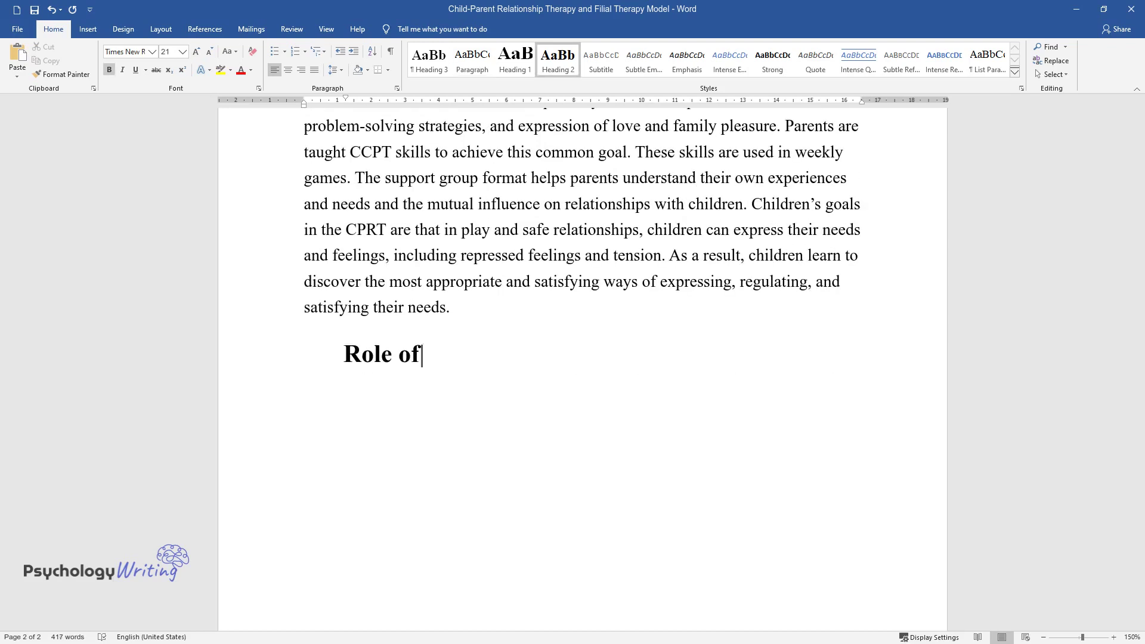
{"action": "type", "text": " the Therapist"}
{"action": "key", "text": "Return"}
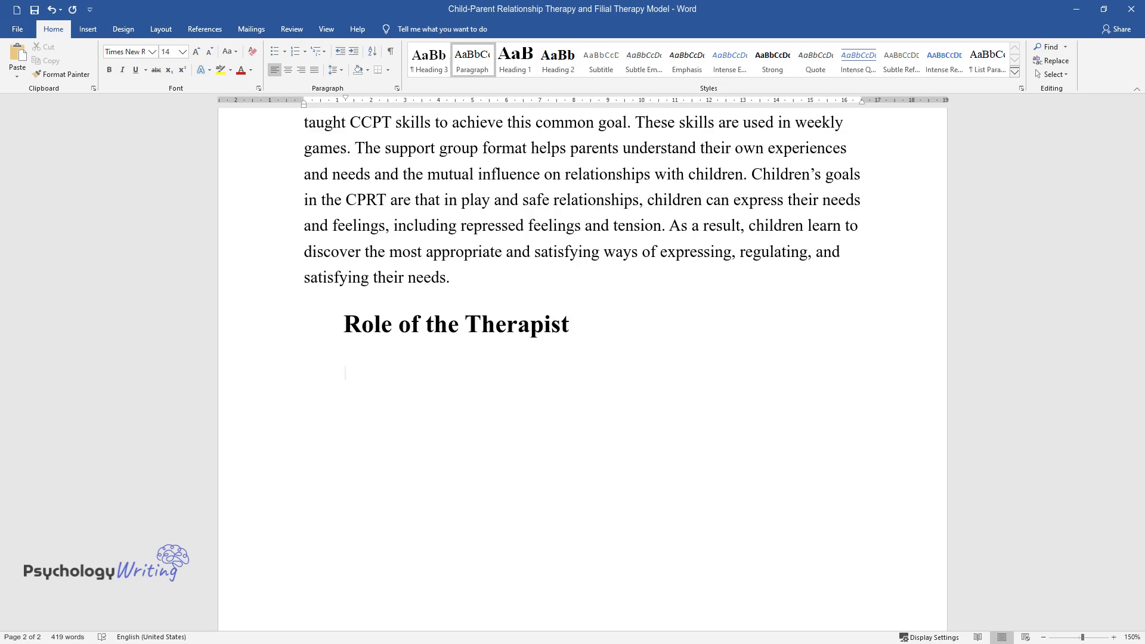
{"action": "type", "text": "The CPRT therapist must be a licensed mental health professional. He must also receive "}
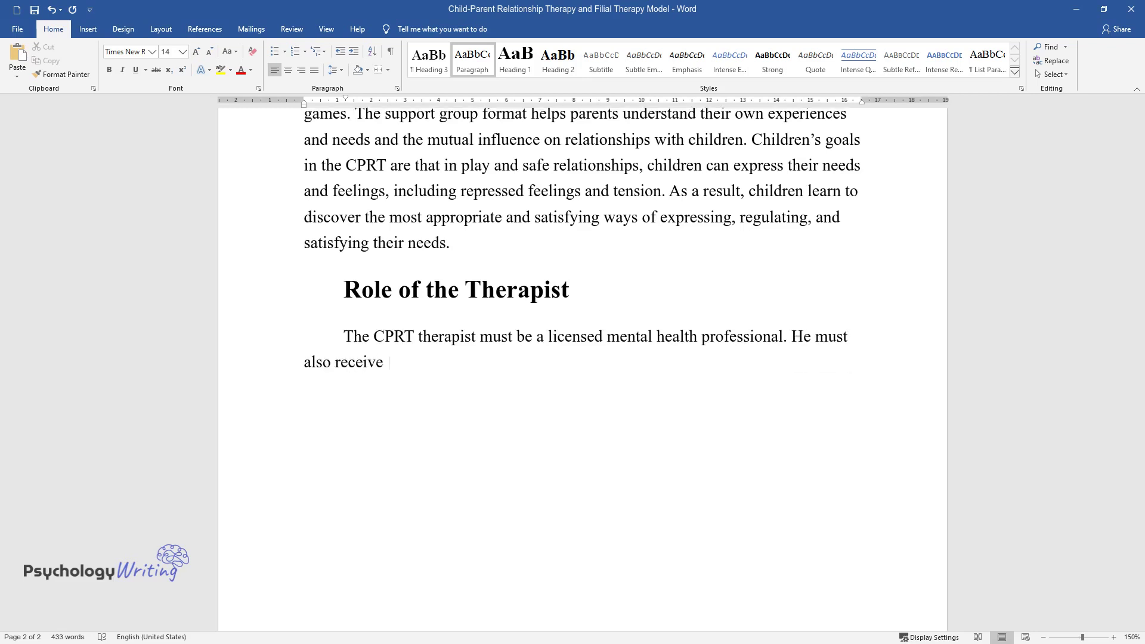
{"action": "type", "text": "CPRT training. The role of the therapist in CPRT is to educate and supervise pa"}
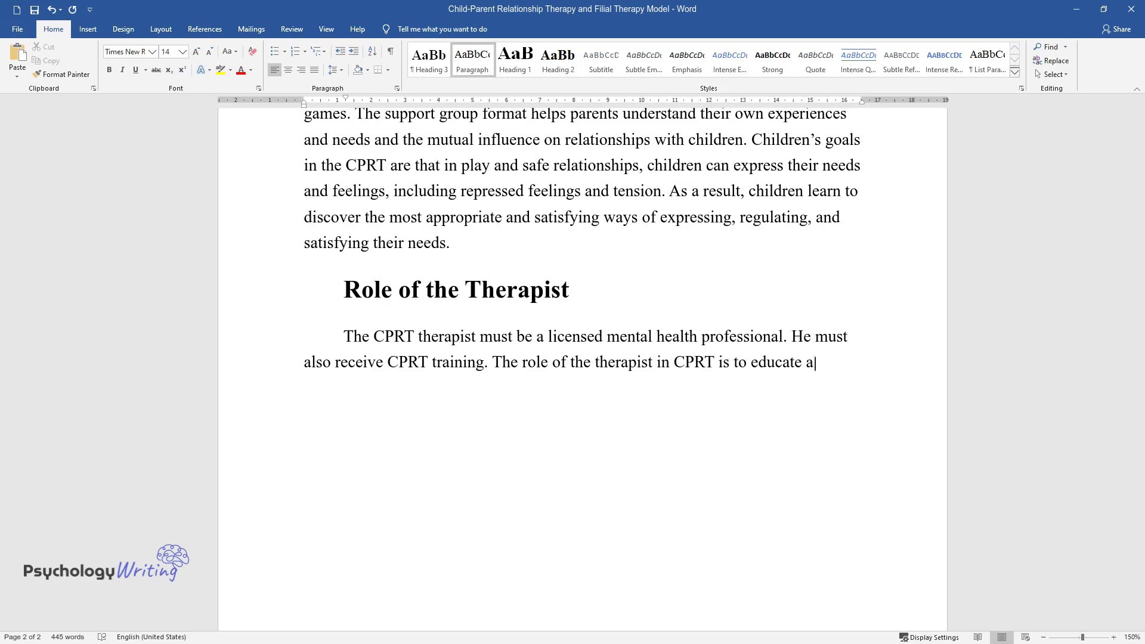
{"action": "type", "text": "fforts. The therapist should be "}
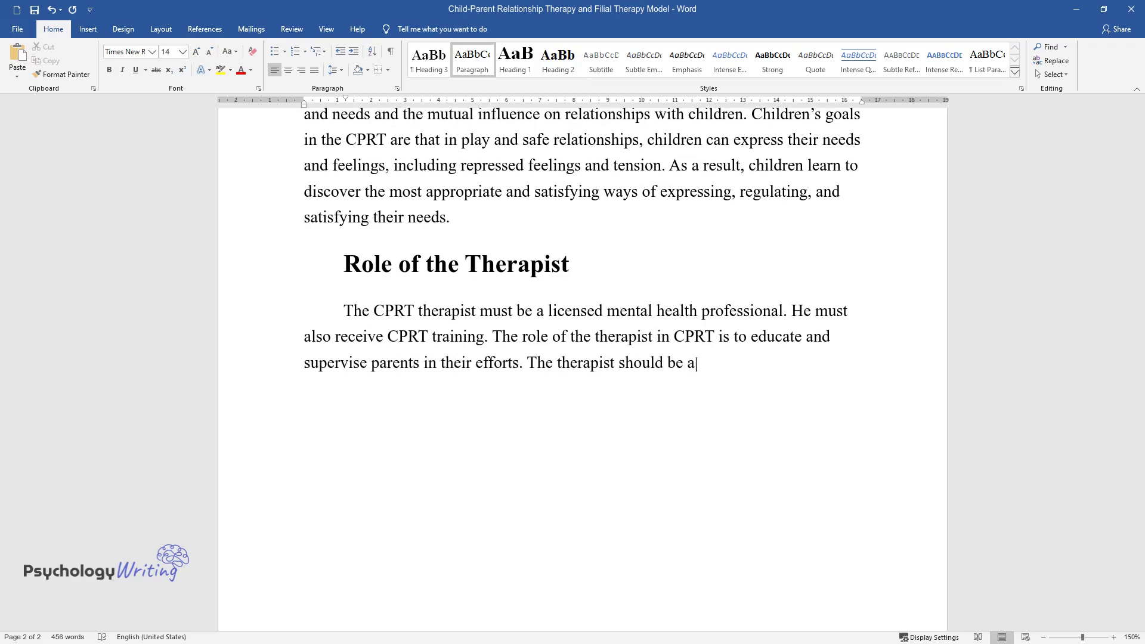
{"action": "type", "text": "a highly-skilled group facilitator, play therapy coach, supervis"}
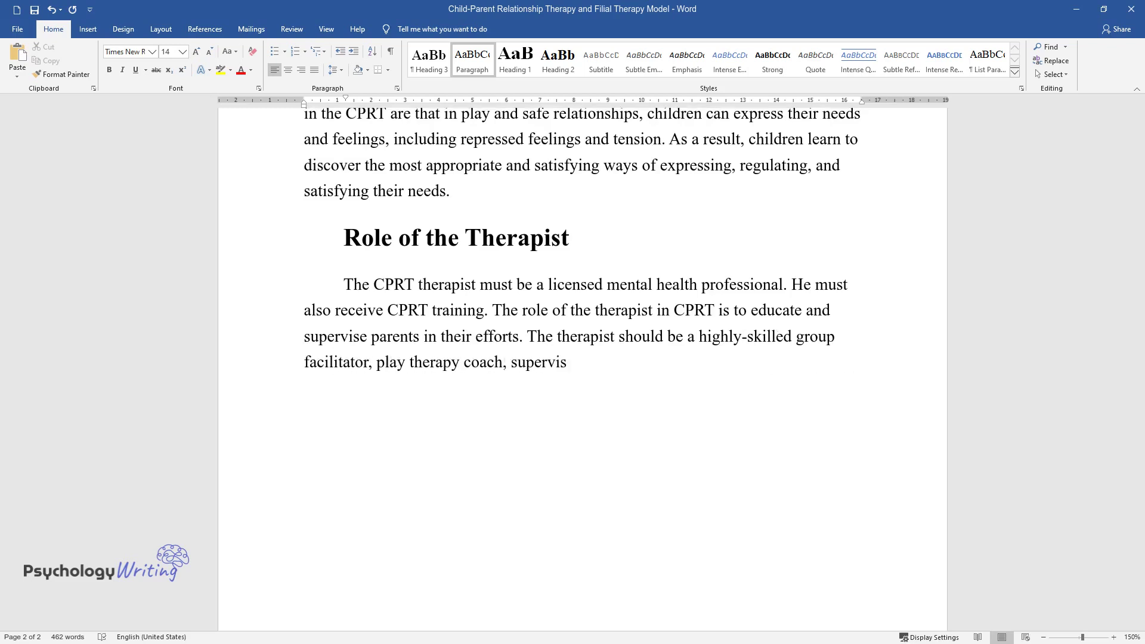
{"action": "type", "text": "or, and error-prone men"}
{"action": "type", "text": "tor. Another task of the therapi"}
{"action": "type", "text": "st is to create a safe, supporti"}
{"action": "type", "text": "ve environment for pare"}
{"action": "type", "text": "nts in parenting "}
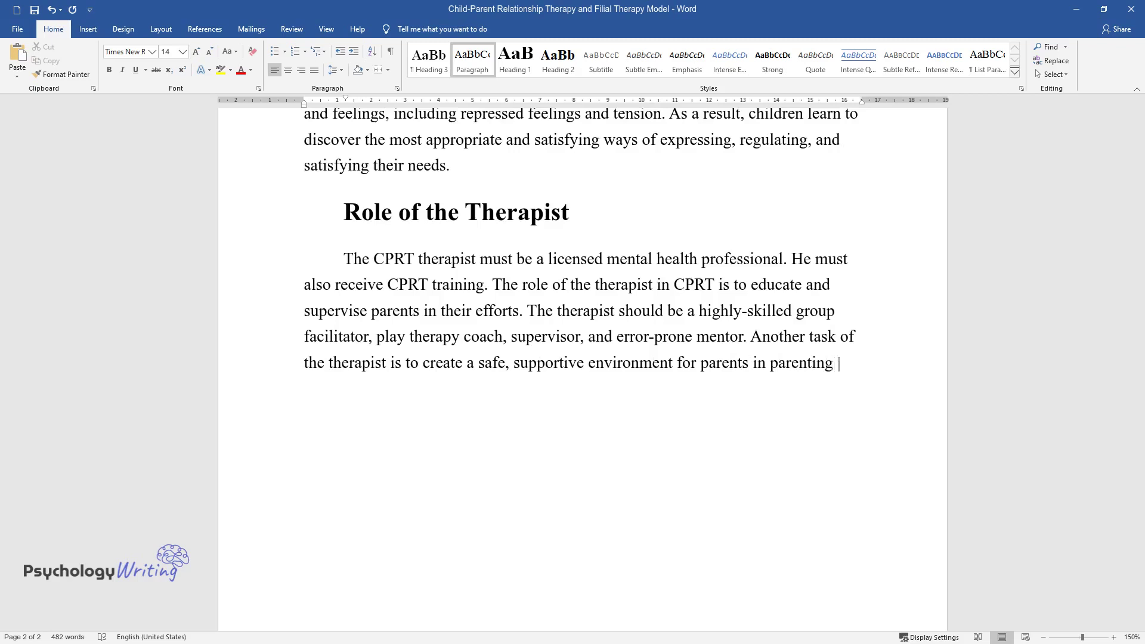
{"action": "type", "text": "meetings and support group discussions. The therapist teaches p"}
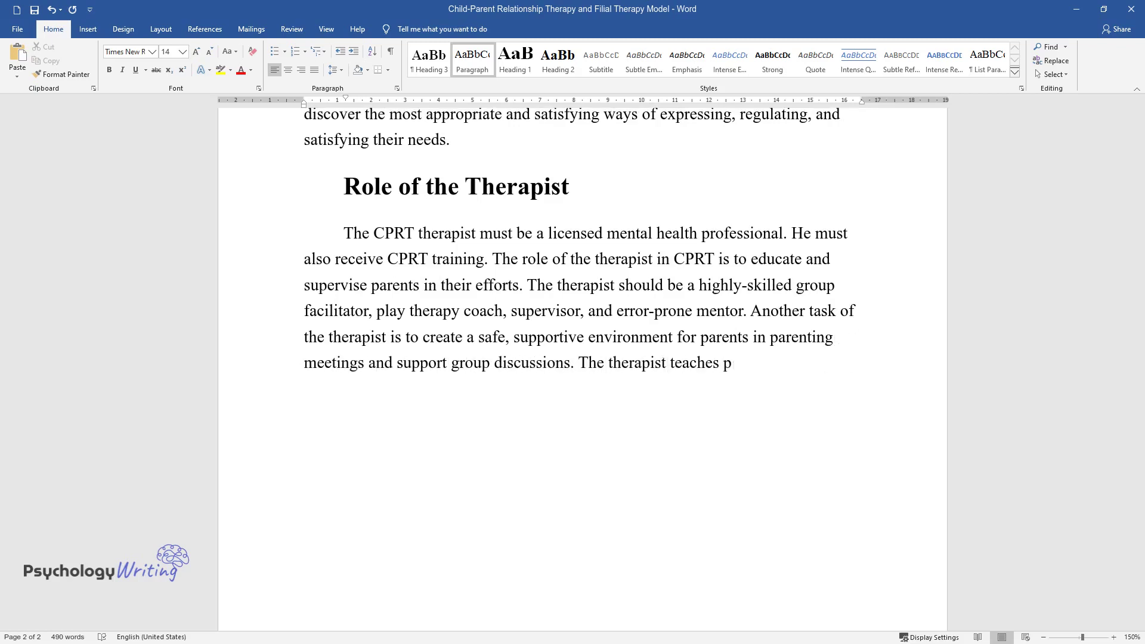
{"action": "type", "text": "arents the skills and principles"}
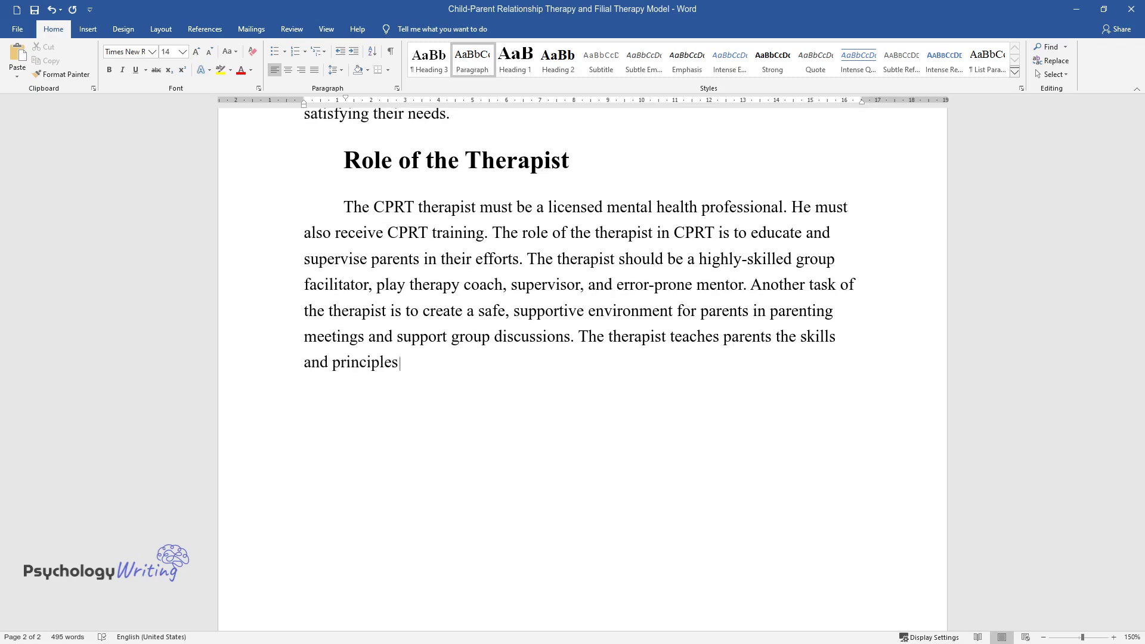
{"action": "type", "text": " of CCPT. Next, the therapist d"}
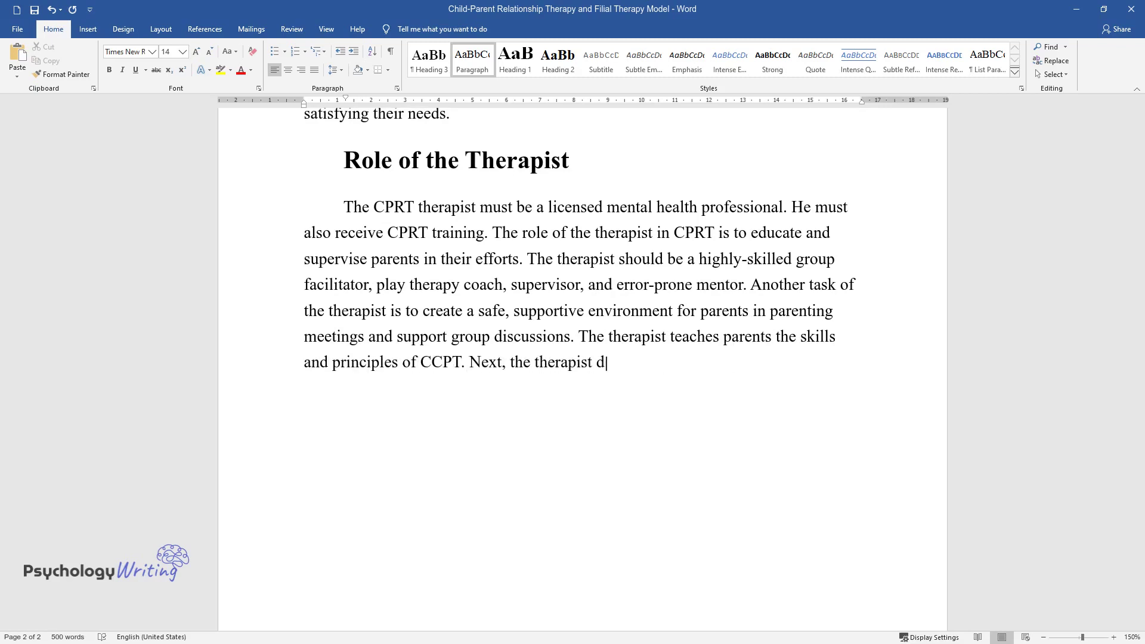
{"action": "type", "text": "emonstrates how to conduct speci"}
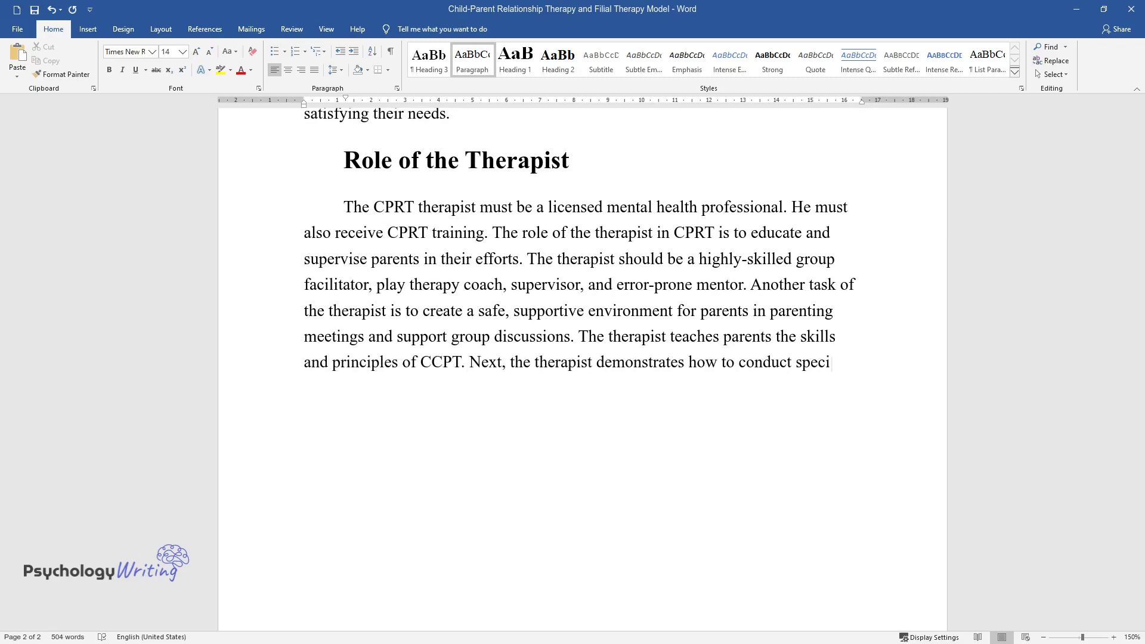
{"action": "type", "text": "al play activities with children"}
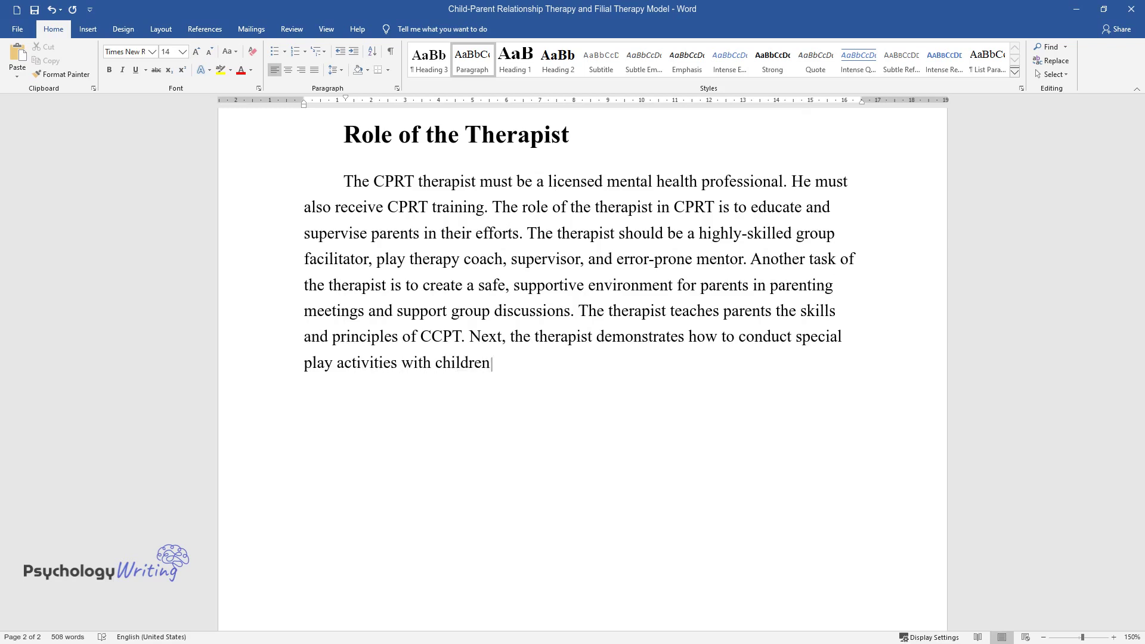
{"action": "type", "text": ". The therapist then performs di"}
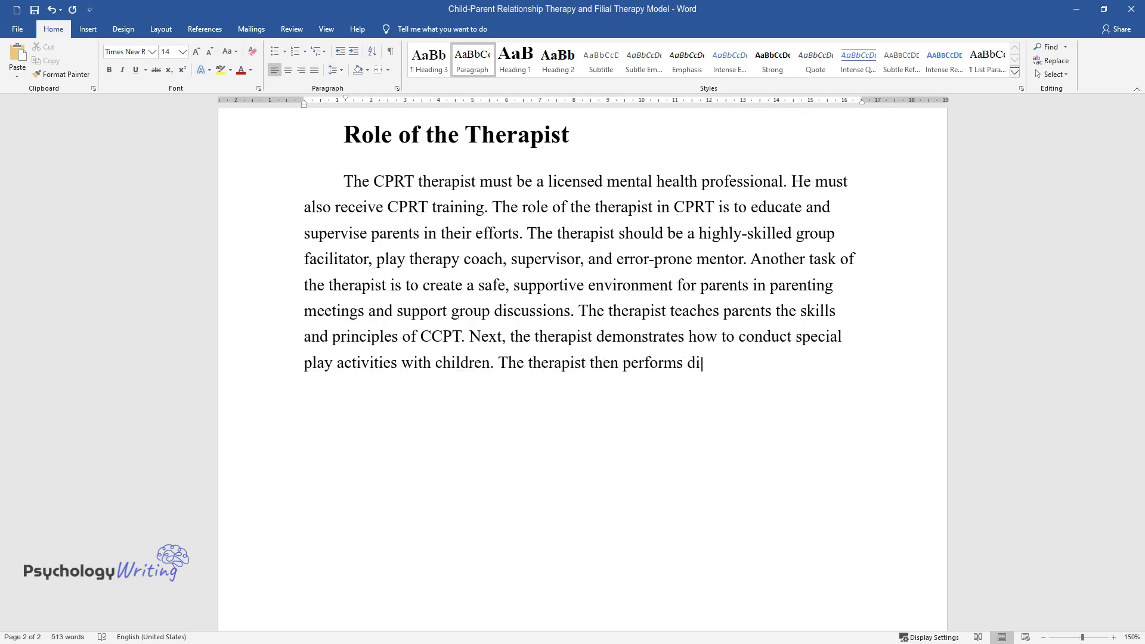
{"action": "type", "text": "rect observation of the play sessions of the parents an"}
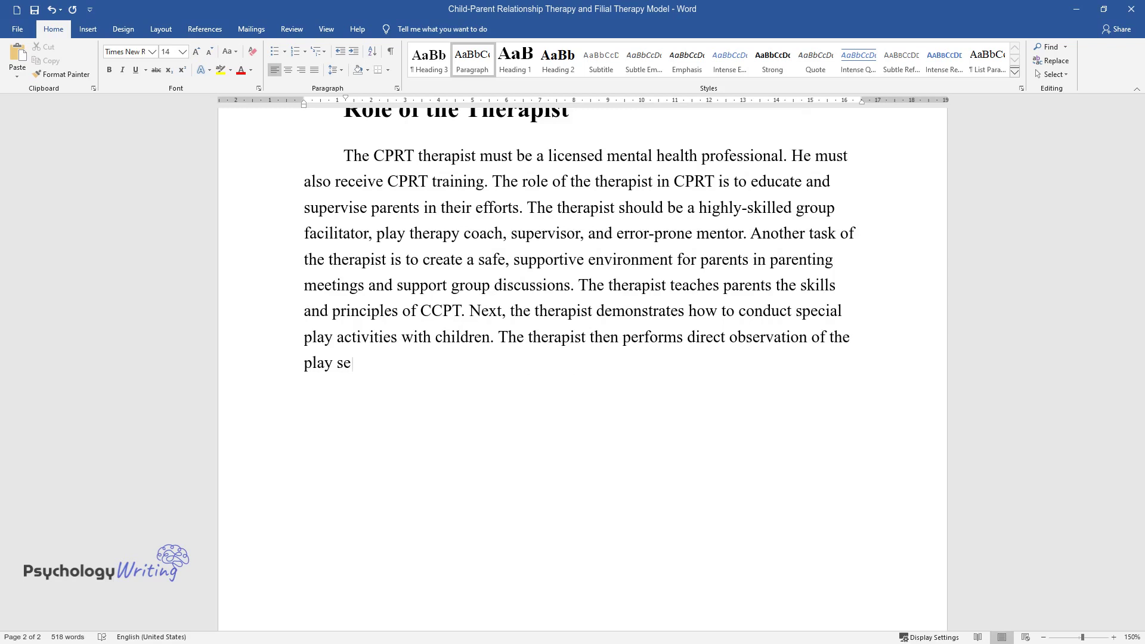
{"action": "type", "text": "d childr"}
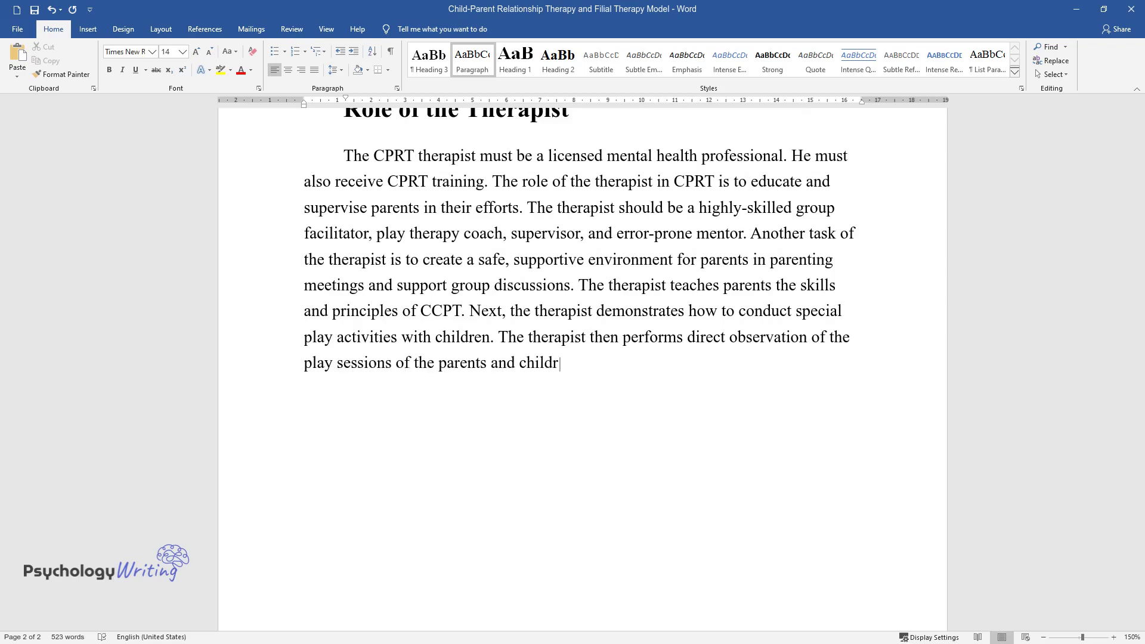
{"action": "type", "text": "en. Landreth and Bratton, author"}
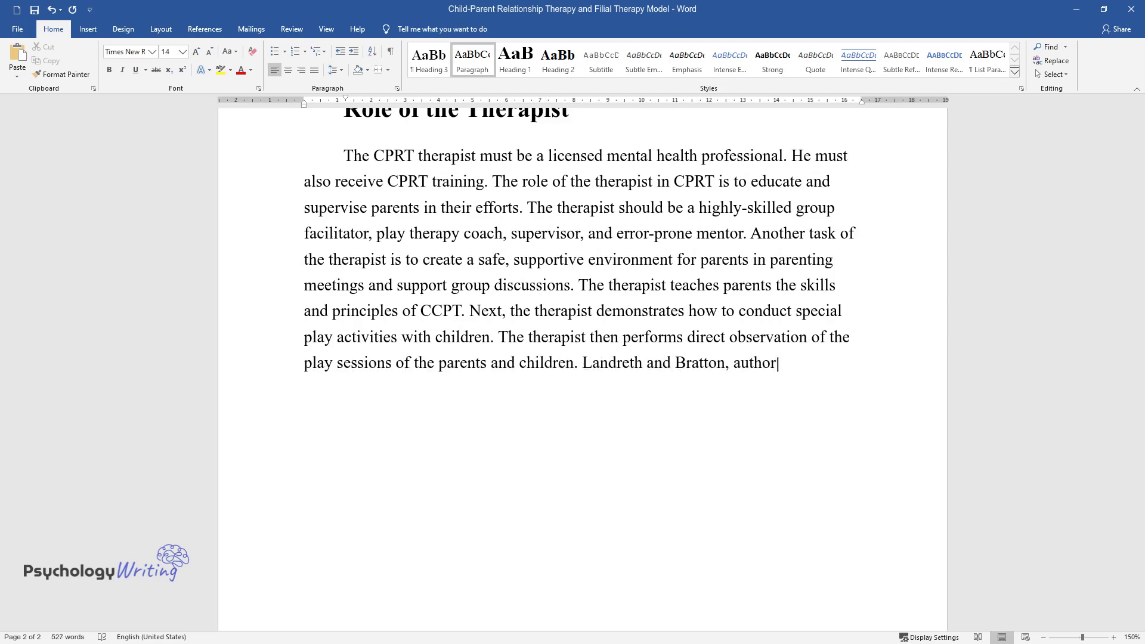
{"action": "type", "text": "s of the 10-session learning model, recommend that therapists use co-leaders to master the"}
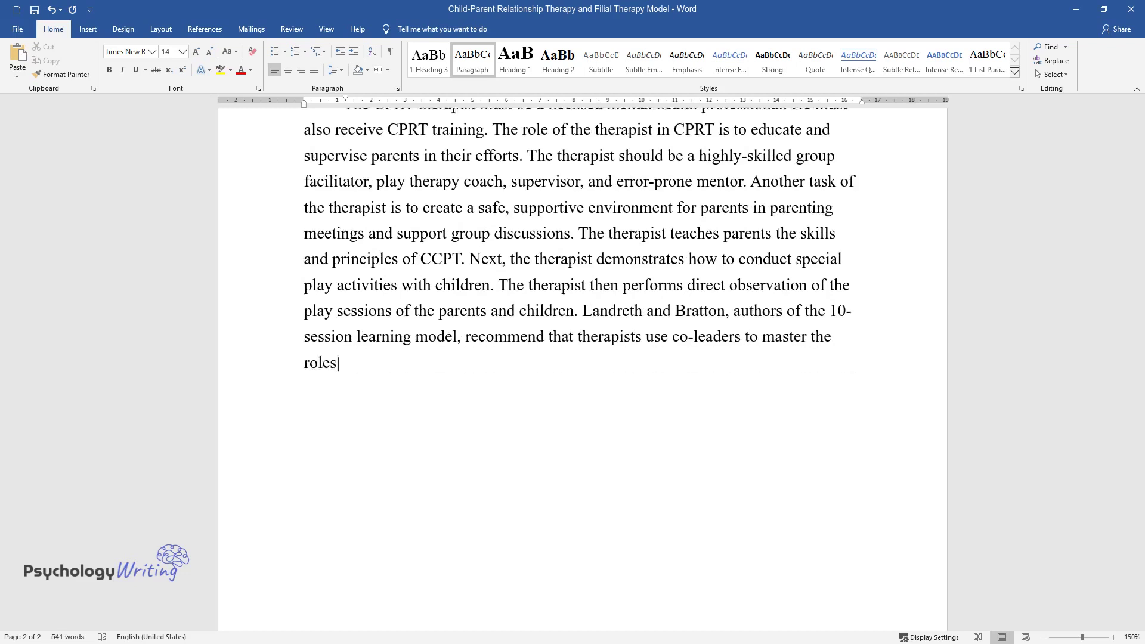
{"action": "type", "text": " roles.Nate's Clinical Case and S"}
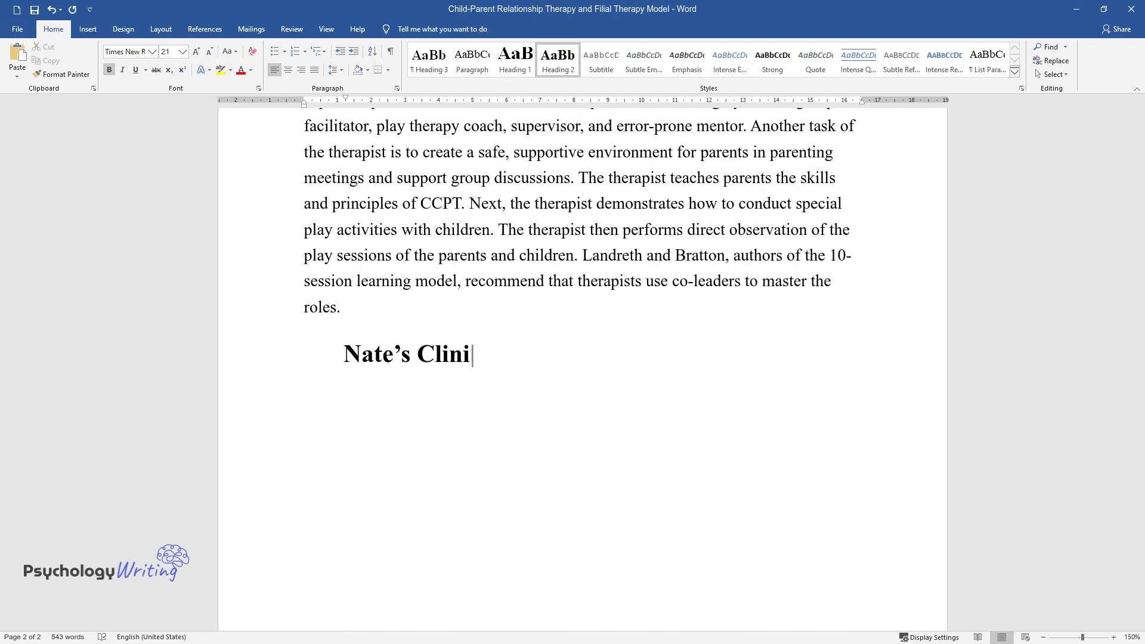
{"action": "type", "text": "elected Tools to Help"}
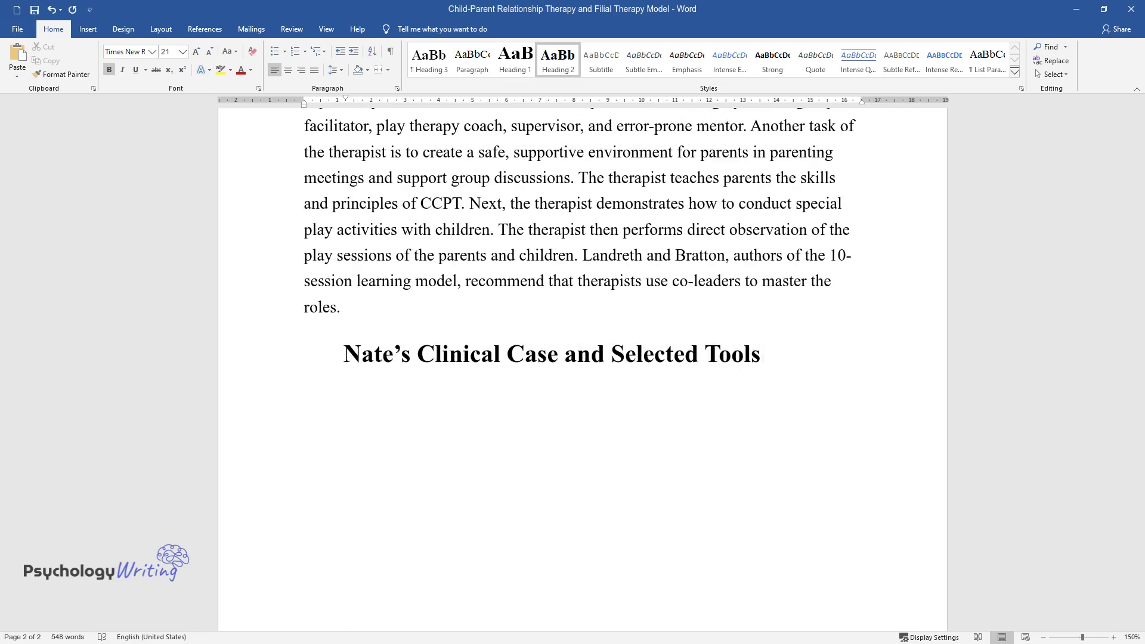
Write the paragraph on six-year-old Nate's single-parent family and his anger toward his father.
{"action": "key", "text": "Return"}
{"action": "type", "text": "Nat"}
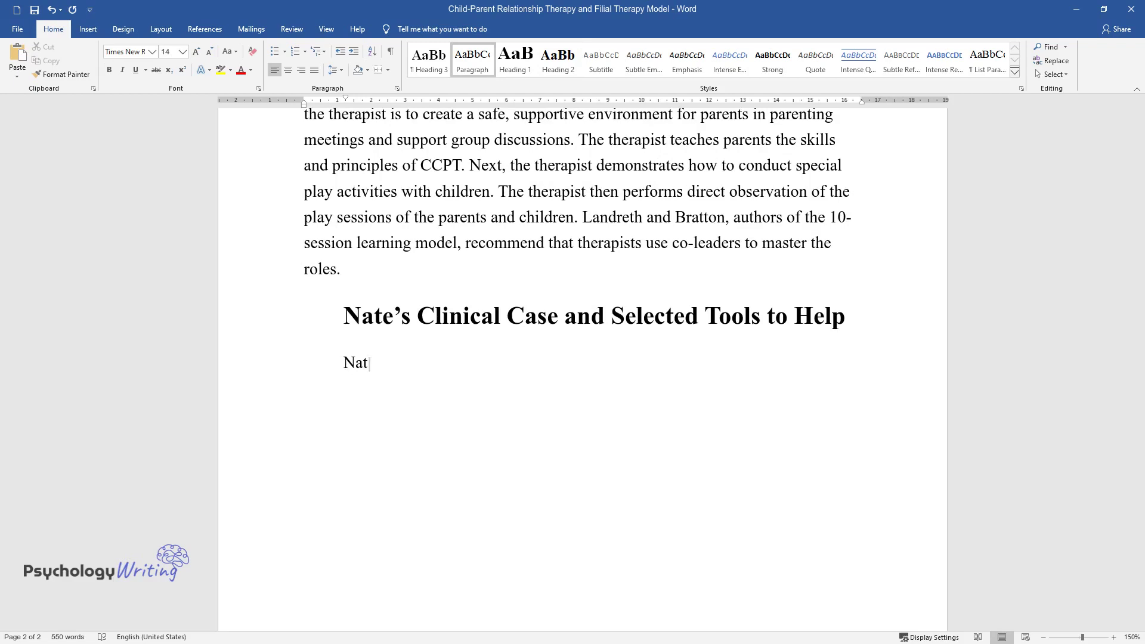
{"action": "type", "text": "e is six years old; he lives in a family with his mother, who brings him up alone. Ms"}
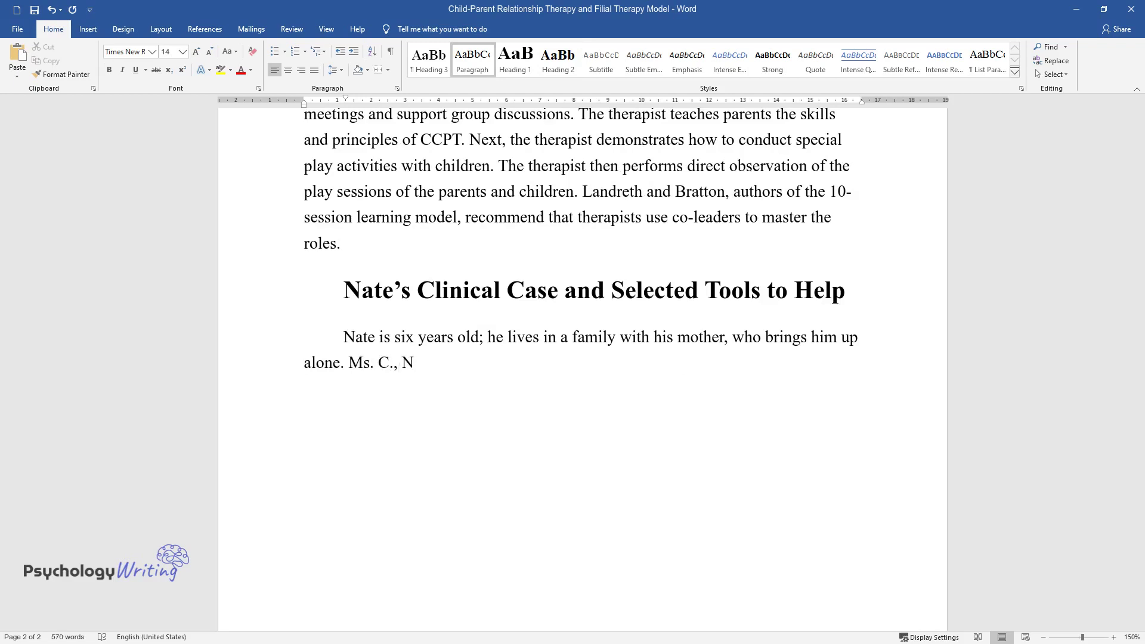
{"action": "type", "text": ". C., Nate's mother, is a single, 30-year-old Europea"}
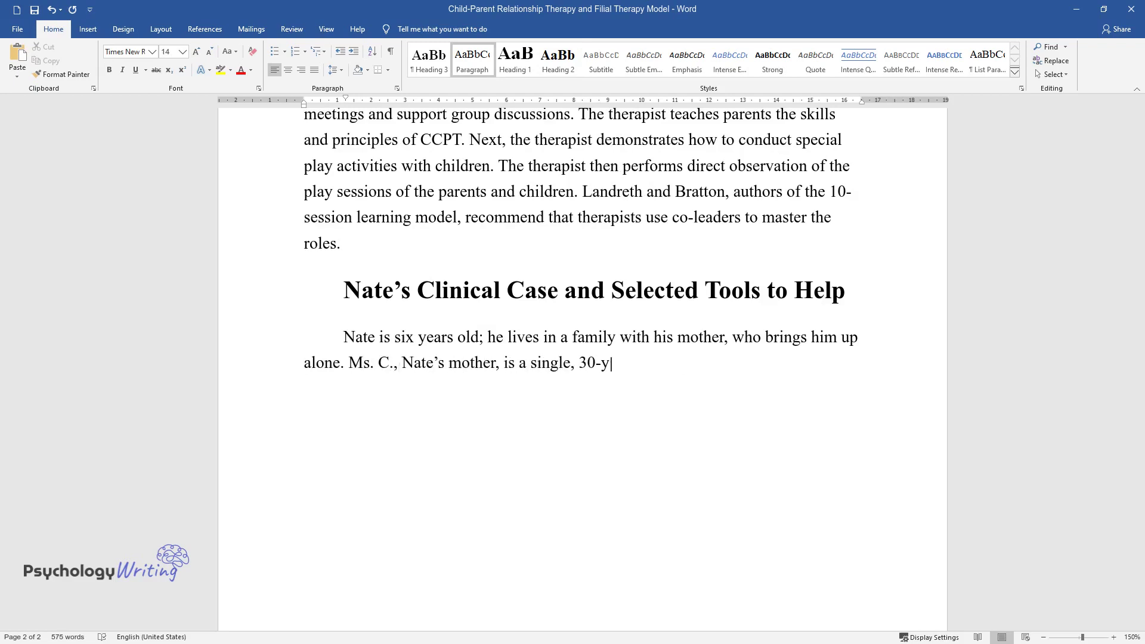
{"action": "type", "text": "n-American grad"}
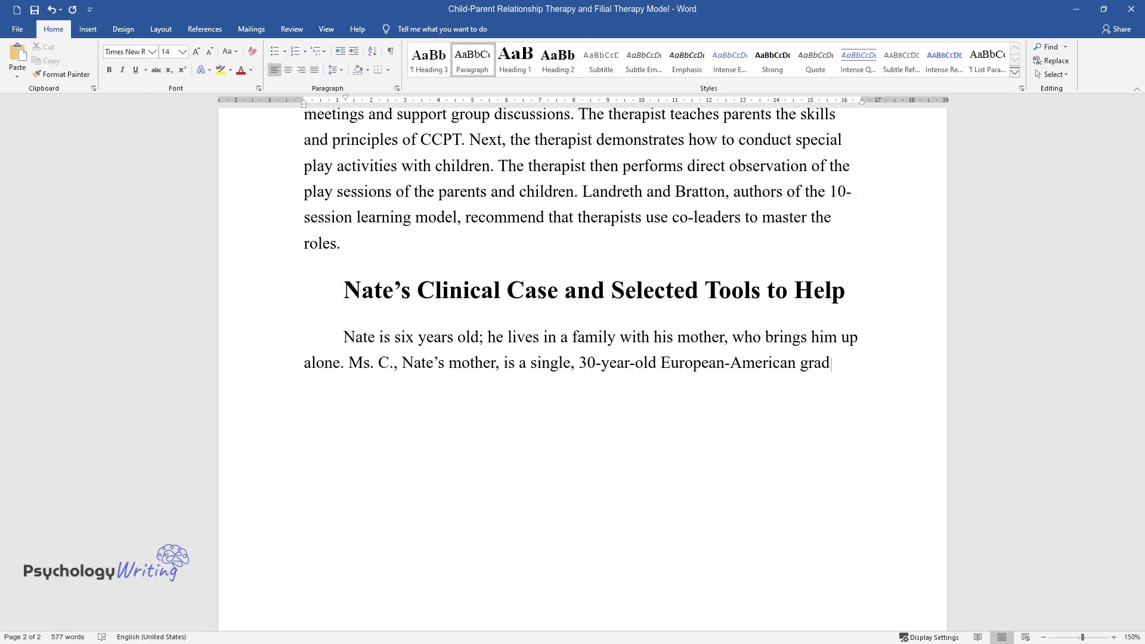
{"action": "type", "text": "uate student. She referred Nate to the clinic for a behavior p"}
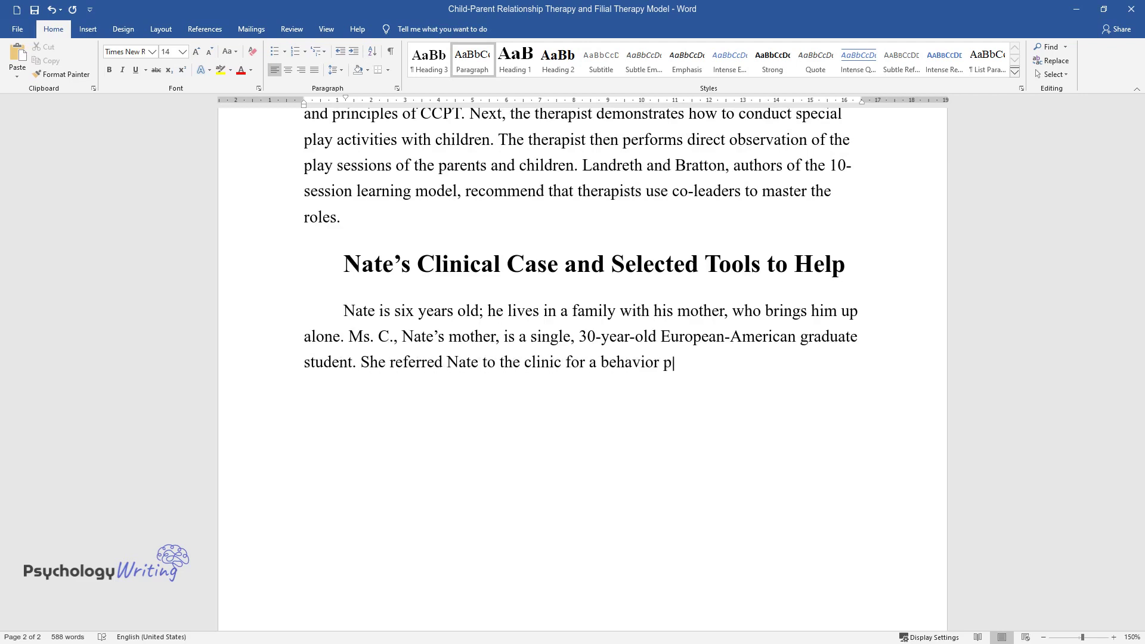
{"action": "type", "text": "roblem. In her opinion, Nate is a gifted child, but also angr"}
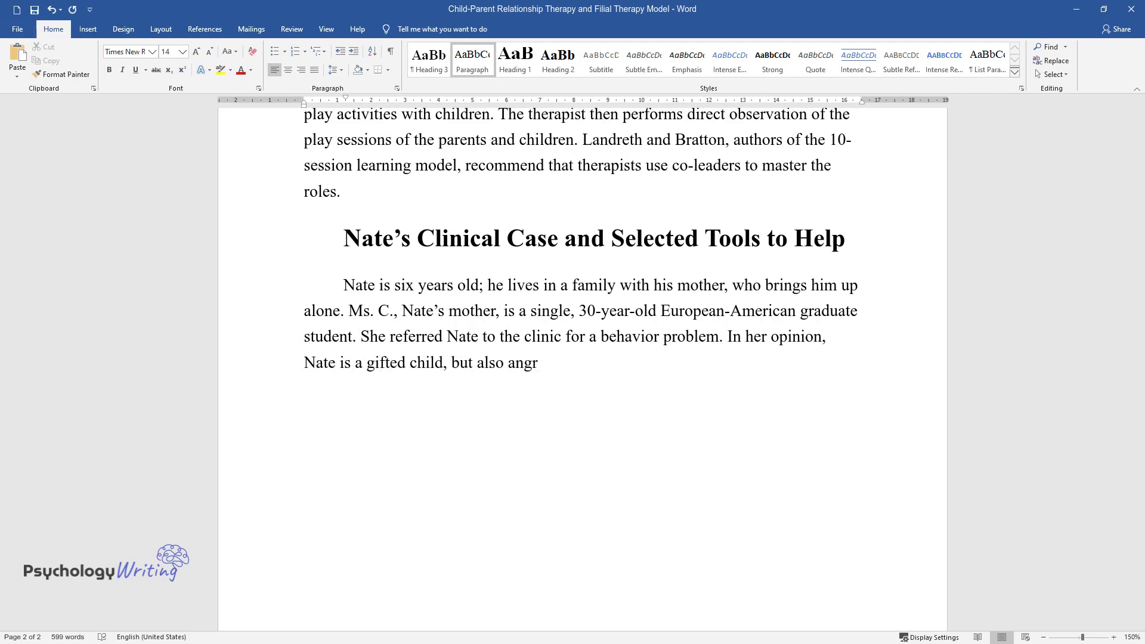
{"action": "type", "text": "y, manipulative, oppositional, "}
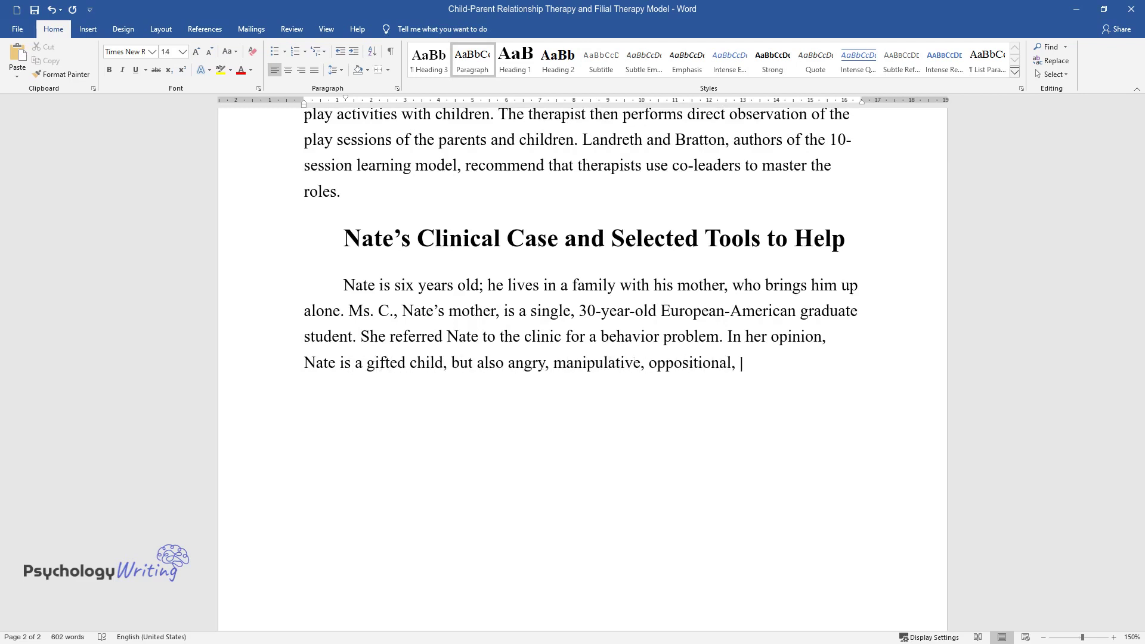
{"action": "type", "text": "and uncontrollable. Ms."}
{"action": "type", "text": " C. has had financial and personal diff"}
{"action": "type", "text": "iculties. She blamed Nate for h"}
{"action": "type", "text": "er overwhelming"}
{"action": "type", "text": " suffering. Ms. "}
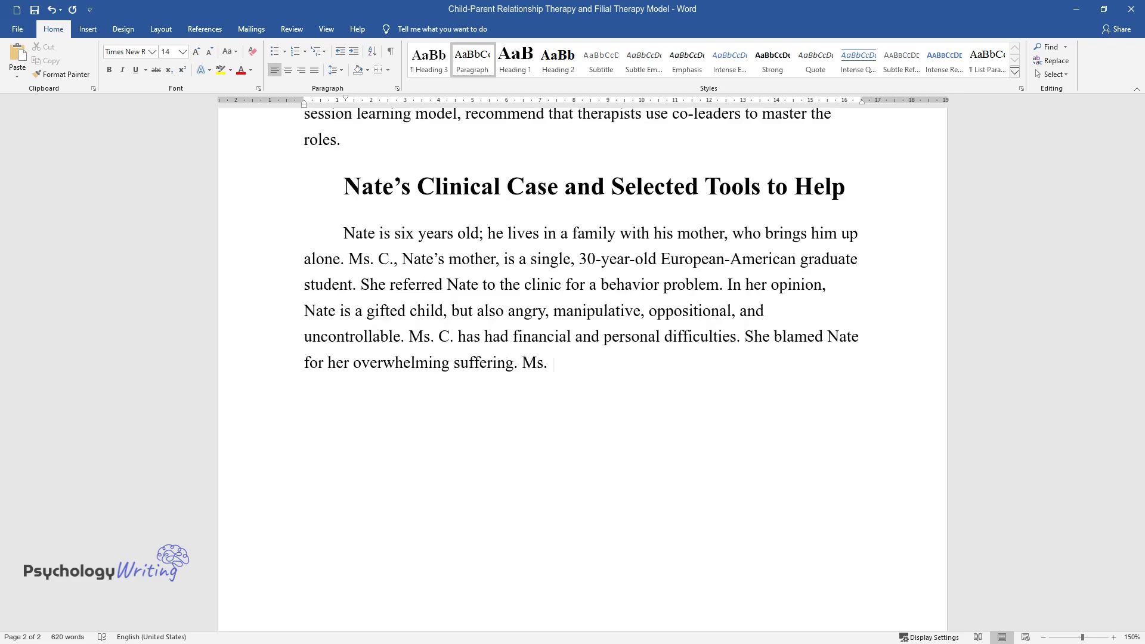
{"action": "type", "text": "C. divorced Nate's African American father when Nate was three years old. She reported a hostile relationsh"}
{"action": "type", "text": "ip with her ex-"}
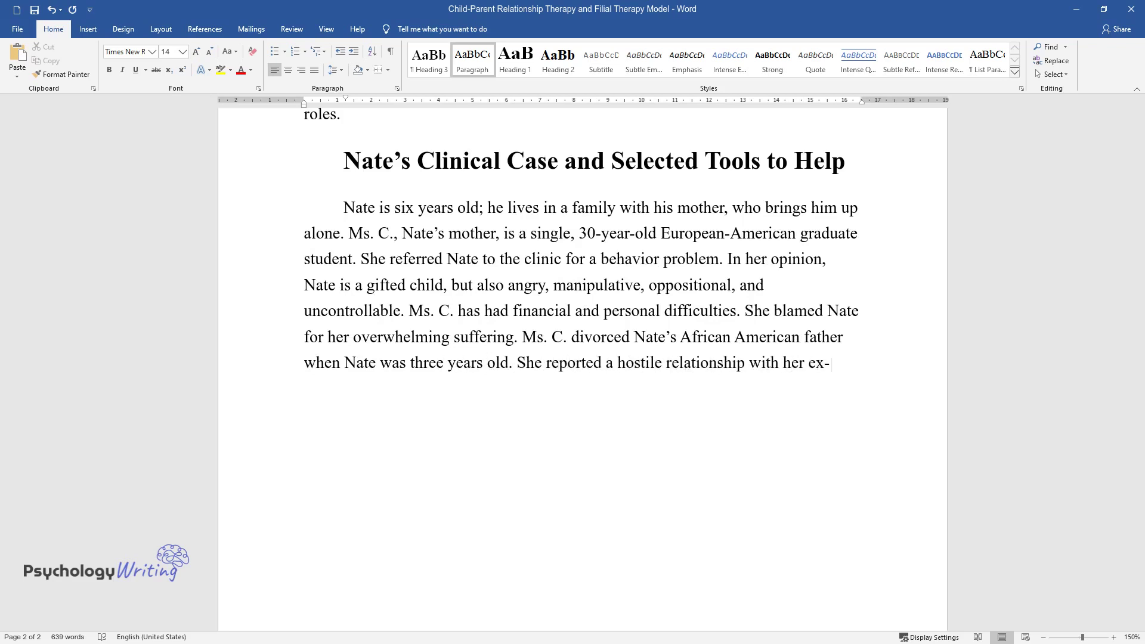
{"action": "type", "text": "husband, who now lived out of state and rarely saw her son. Ms"}
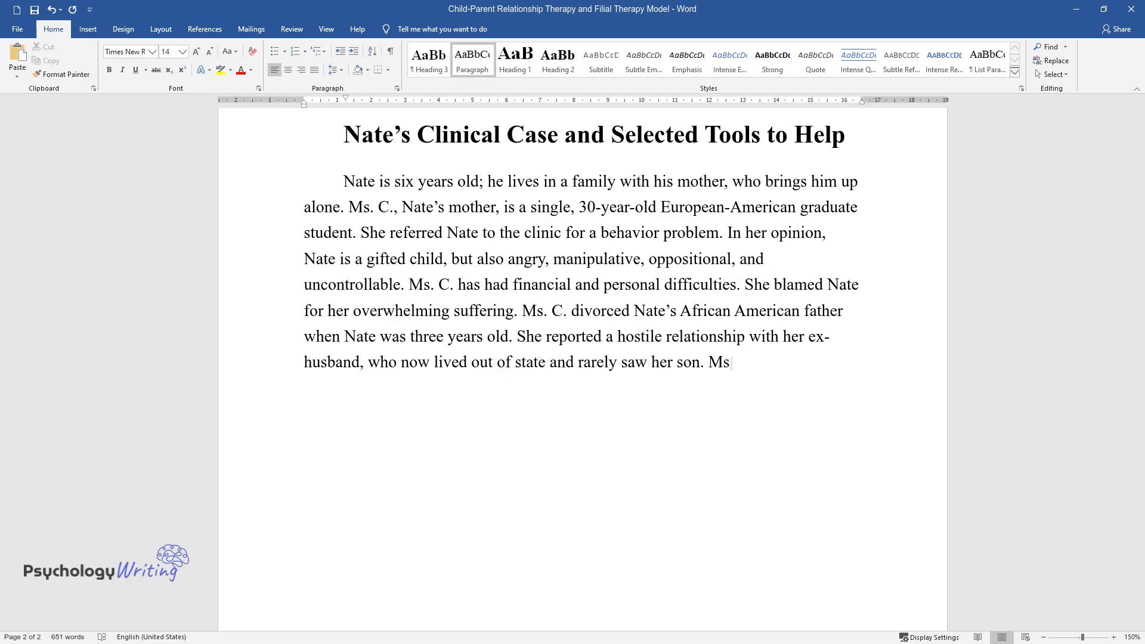
{"action": "type", "text": ". C. believes that Nate struggl"}
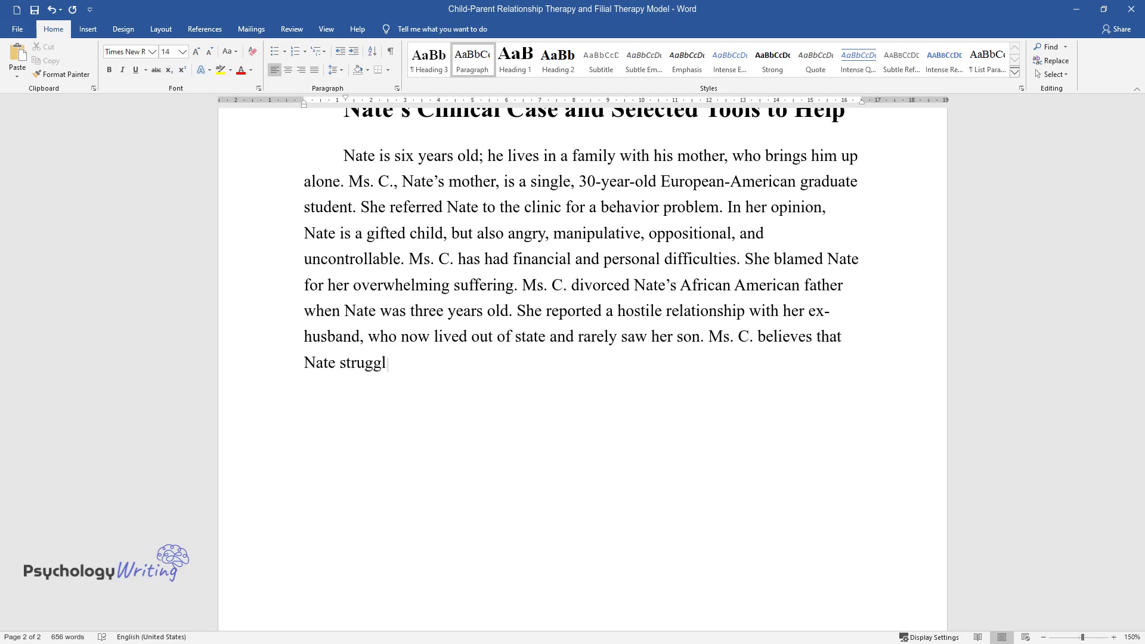
{"action": "type", "text": "ed with being biracial and that his behavior resulted from anger towards his father."}
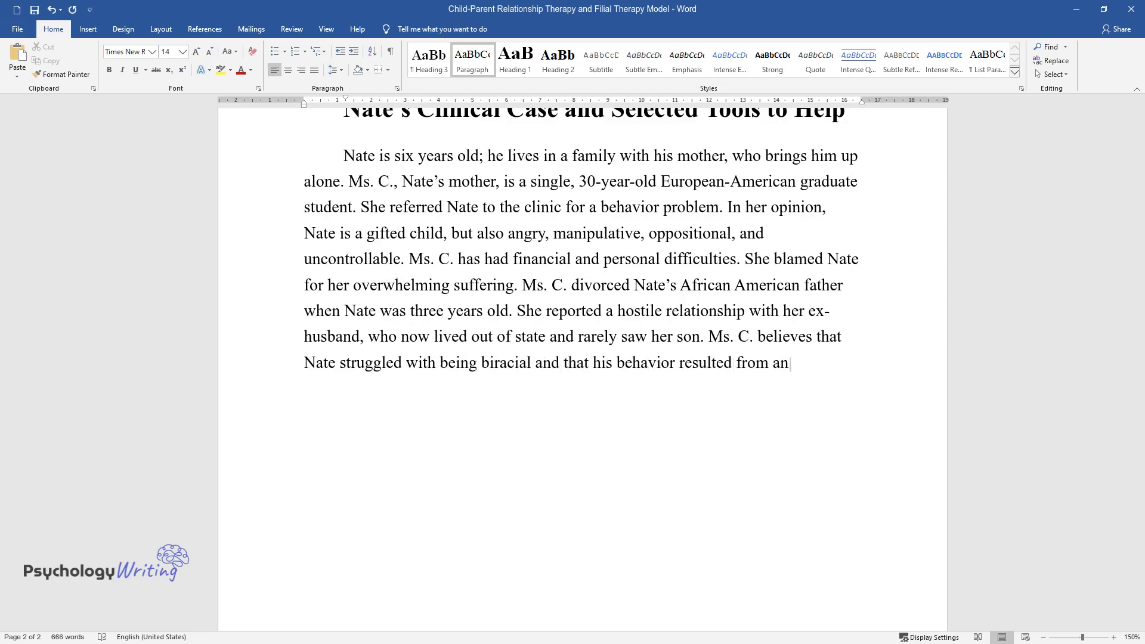
{"action": "key", "text": "Return"}
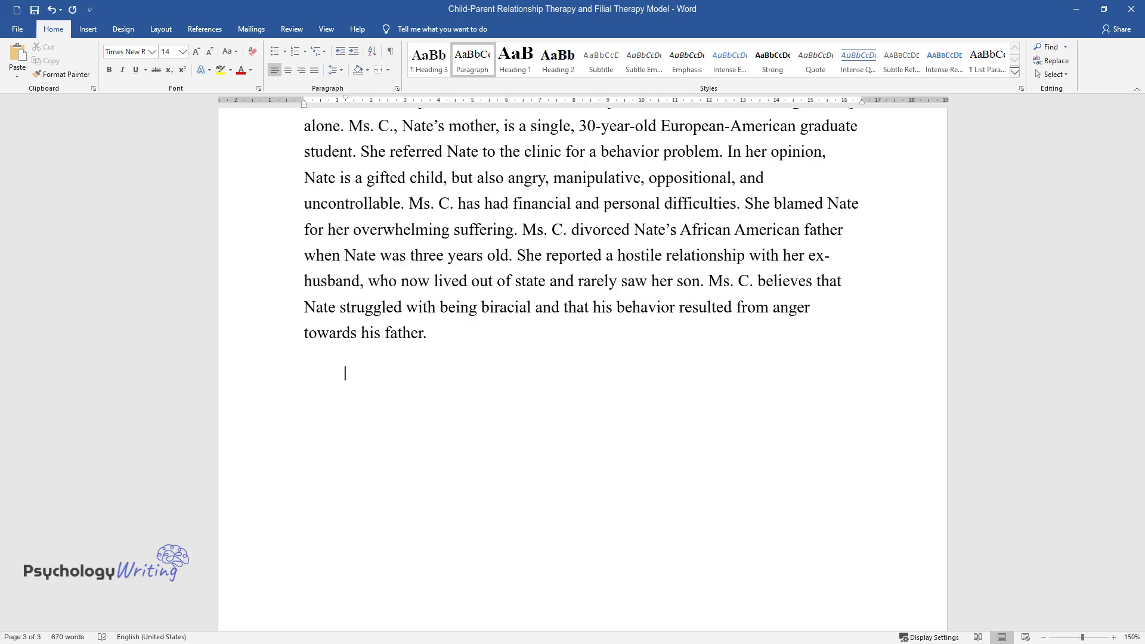
Write the paragraph on the family assessment and CCPT skills, ending with four 'be-with' positions.
{"action": "type", "text": "An assessment of the famil"}
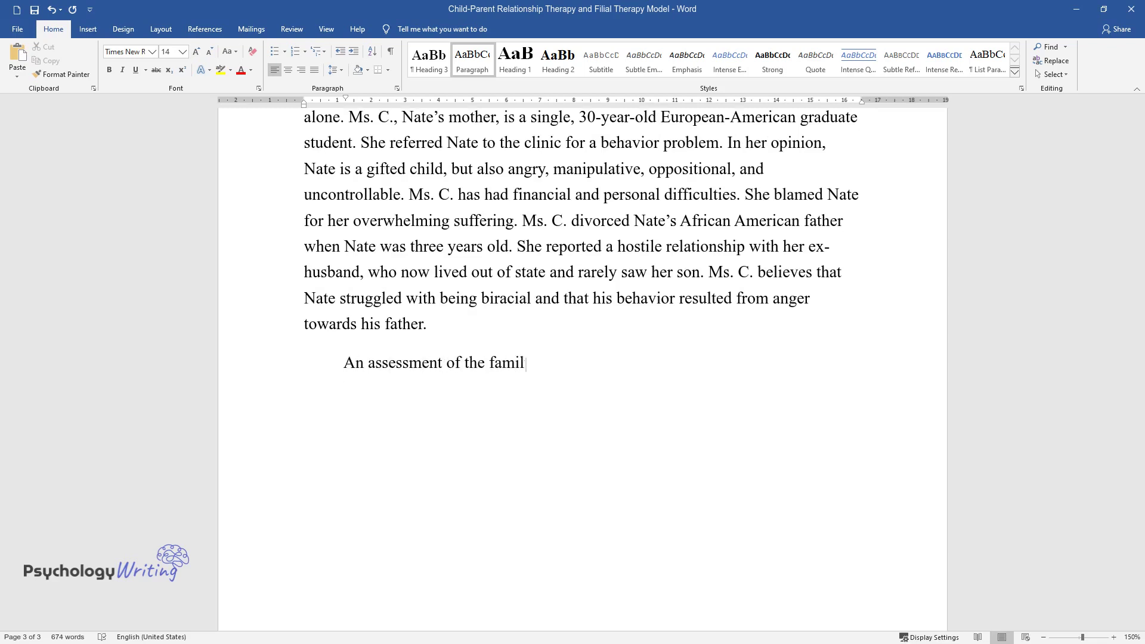
{"action": "type", "text": "y's clinical needs revealed critical problems in the mother"}
{"action": "type", "text": "-son rela"}
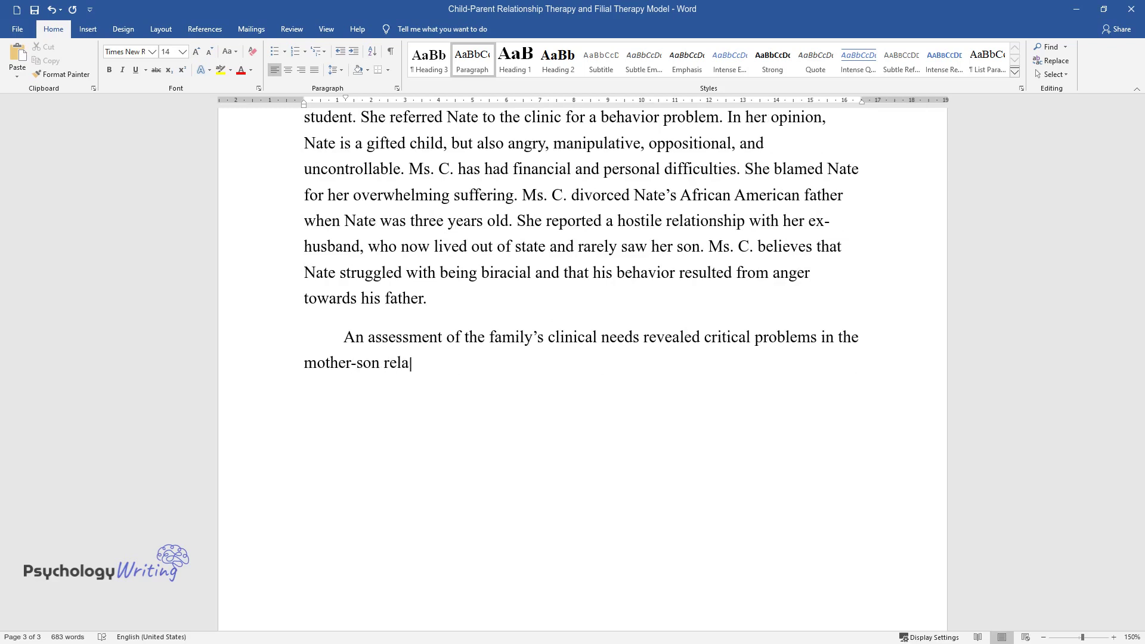
{"action": "type", "text": "tionship. Nate's behavioral problems stem from his "}
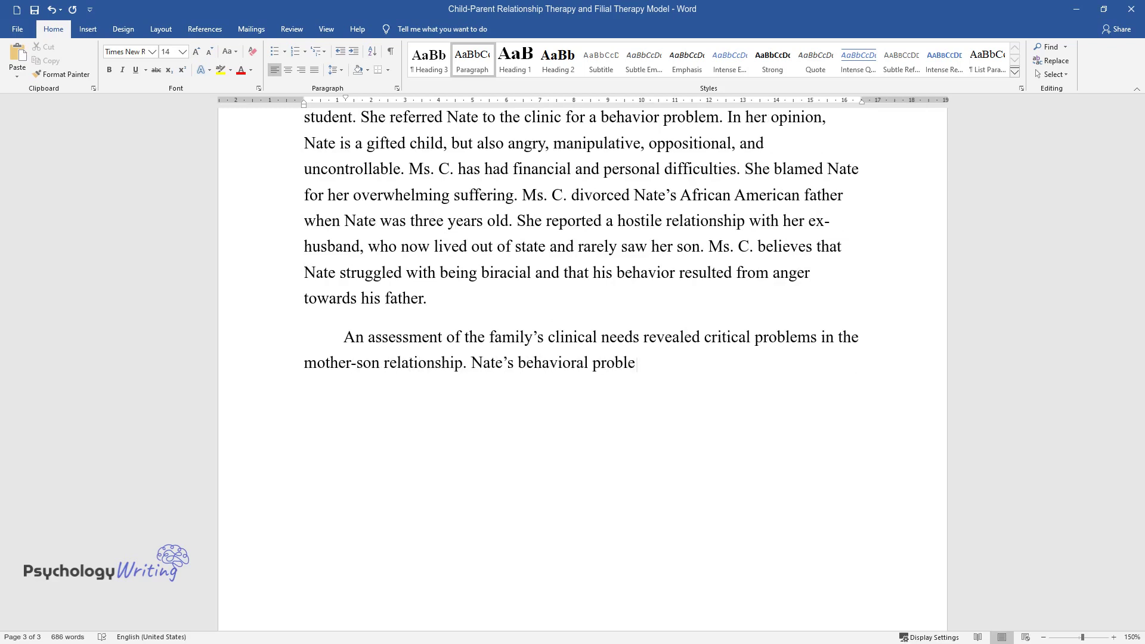
{"action": "type", "text": "emotional reaction to rejection and lack of warmth "}
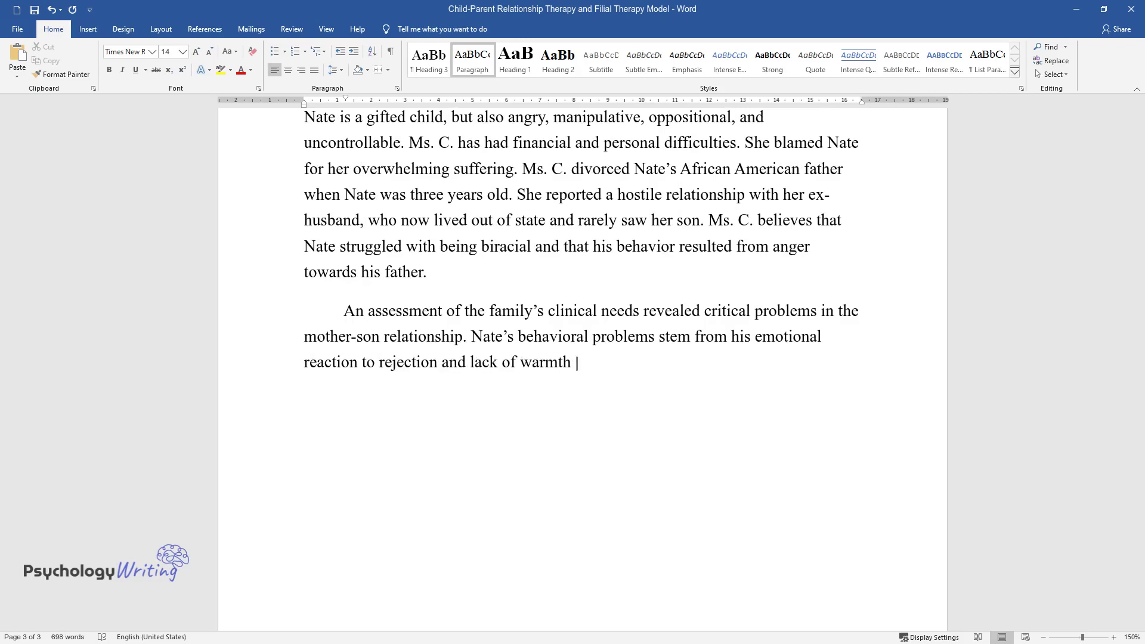
{"action": "type", "text": "from Ms. C. was taught basic CCPT "}
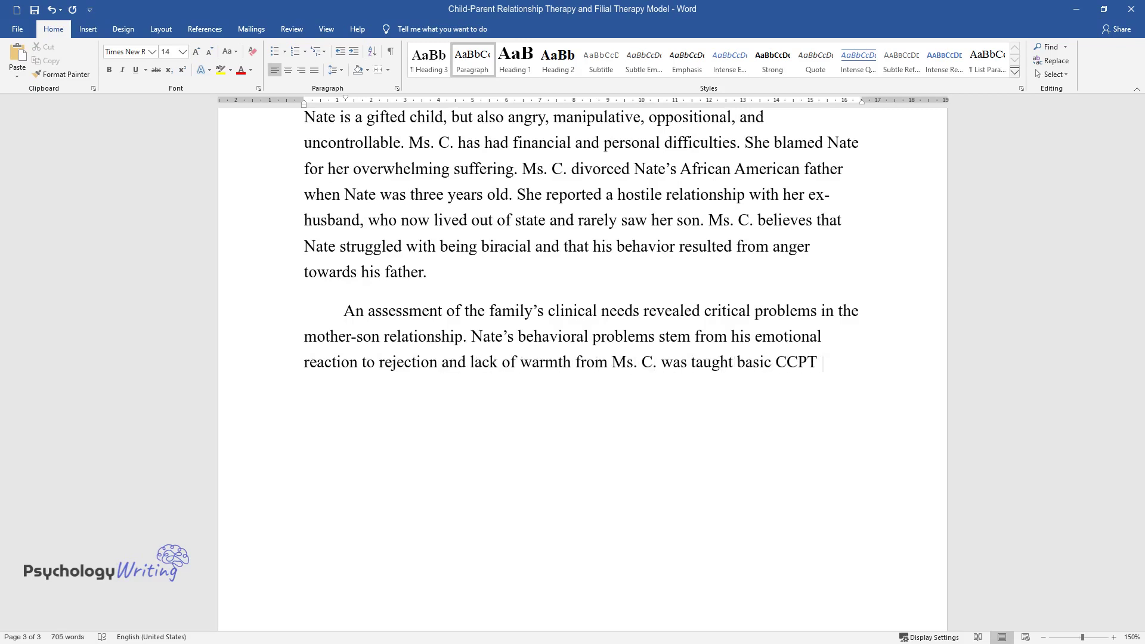
{"action": "type", "text": "skills such as following a child’"}
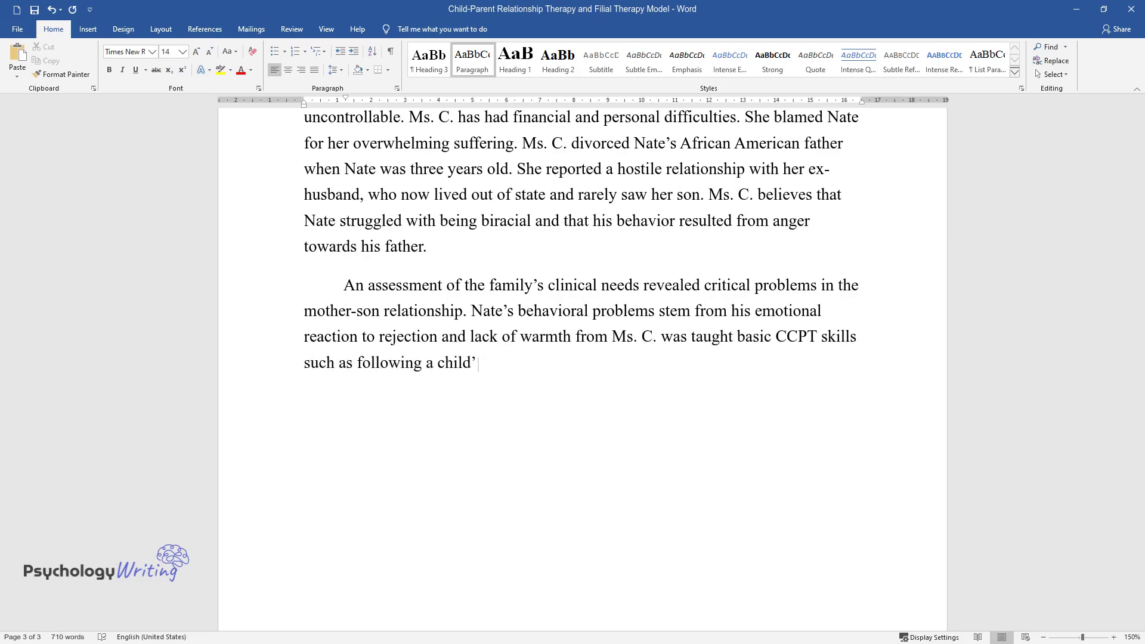
{"action": "type", "text": "s example, reflecting feelings, an"}
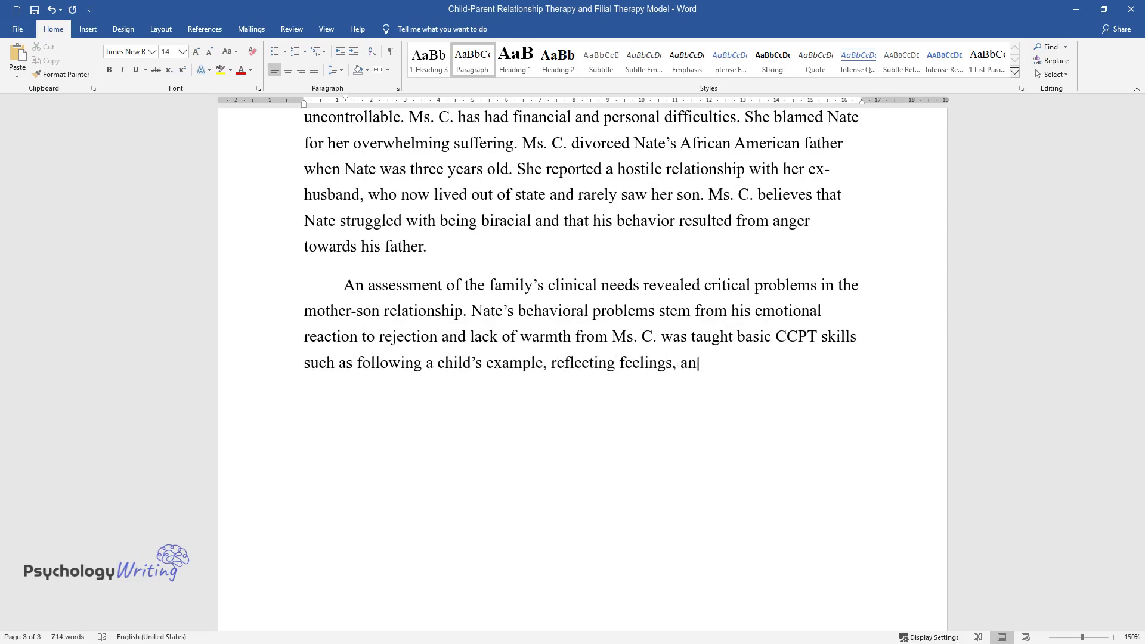
{"action": "type", "text": "d reflecting the ve"}
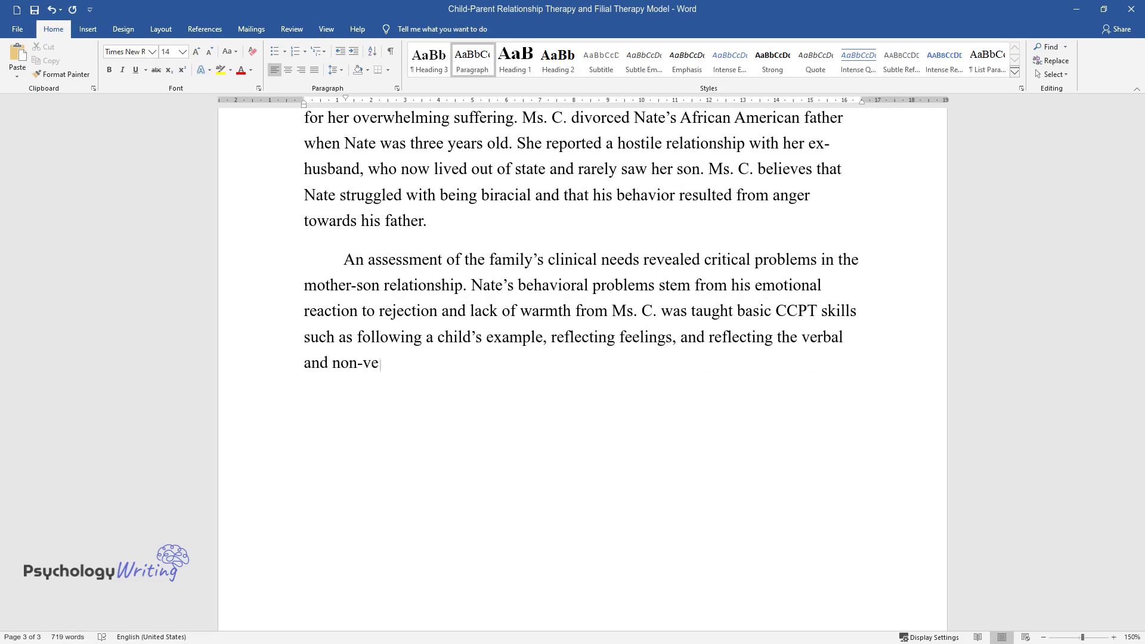
{"action": "type", "text": "rbal and non-verbal content of the child’s play. She was taught to act from four “b"}
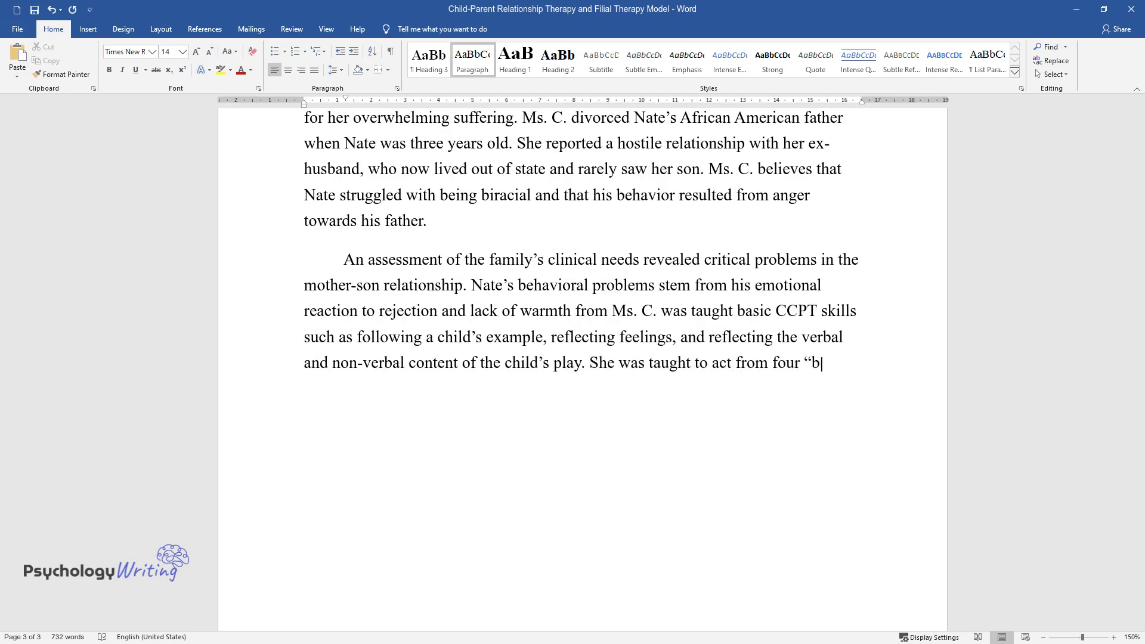
{"action": "type", "text": "e-with” positions:"}
{"action": "key", "text": "Return"}
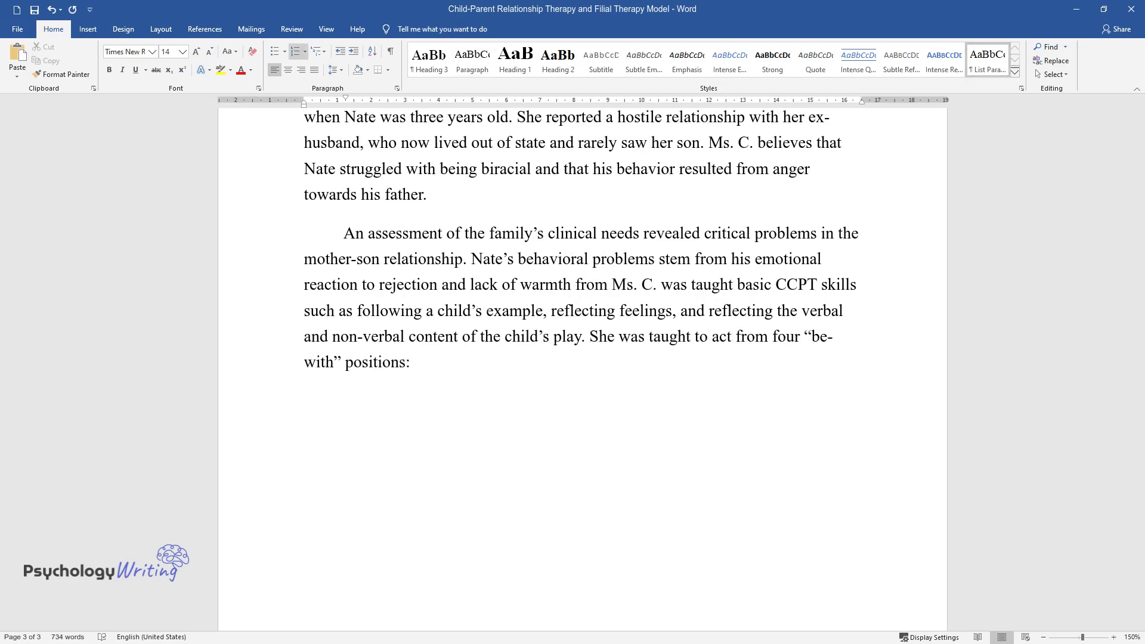
List 'I am here', 'I hear you', 'I understand', 'I care', then begin the loud-blaster paragraph.
{"action": "type", "text": "“I am here”,"}
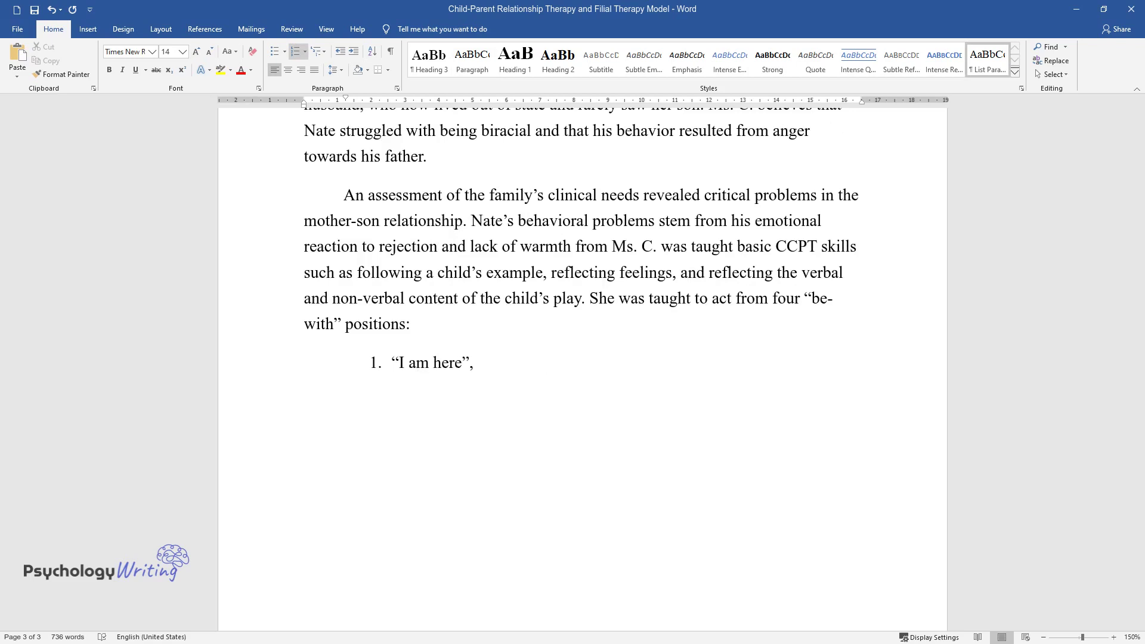
{"action": "key", "text": "Return"}
{"action": "type", "text": "“I hear you”,"}
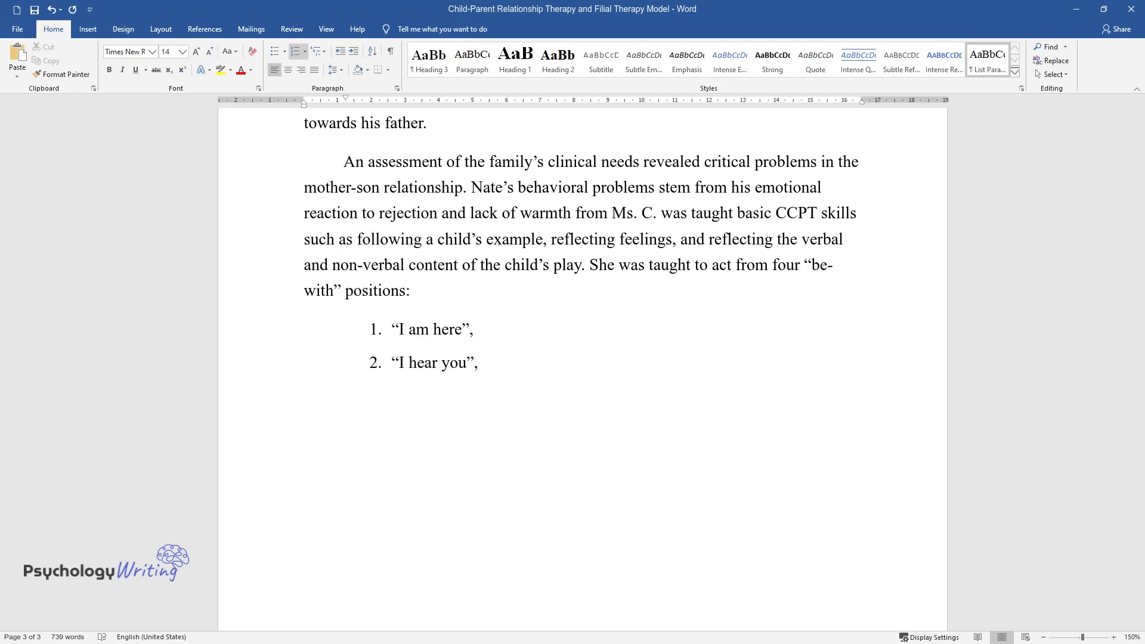
{"action": "key", "text": "Return"}
{"action": "type", "text": "“I understand”,"}
{"action": "key", "text": "Return"}
{"action": "type", "text": "And “I care”."}
{"action": "key", "text": "Return"}
{"action": "key", "text": "Return"}
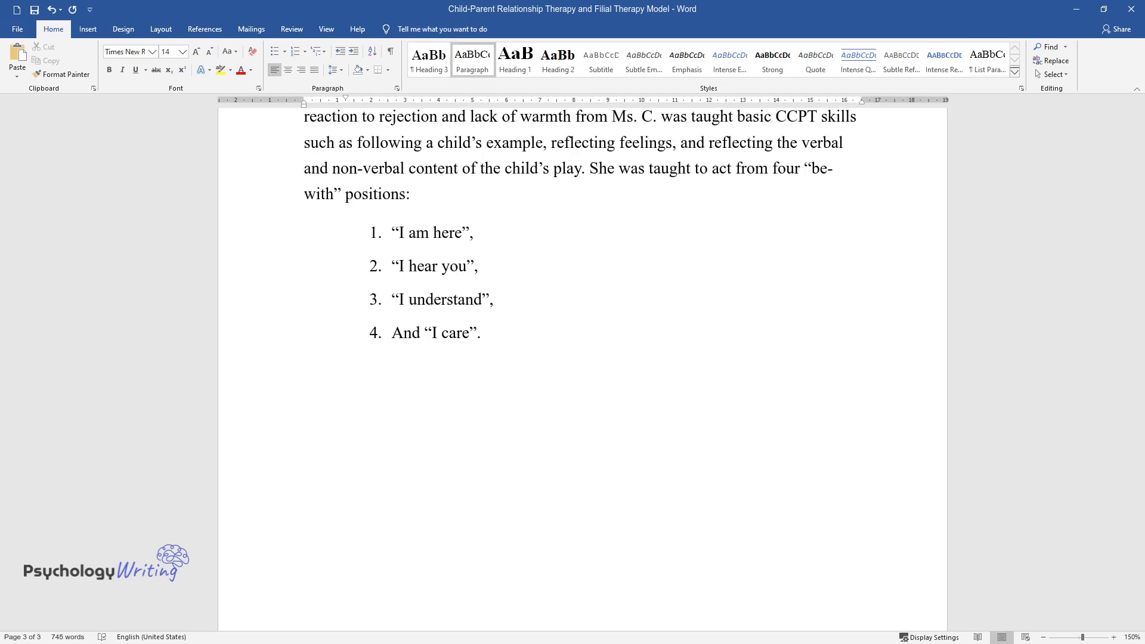
{"action": "type", "text": "Nate preferred to use a loud blaster for the game, "}
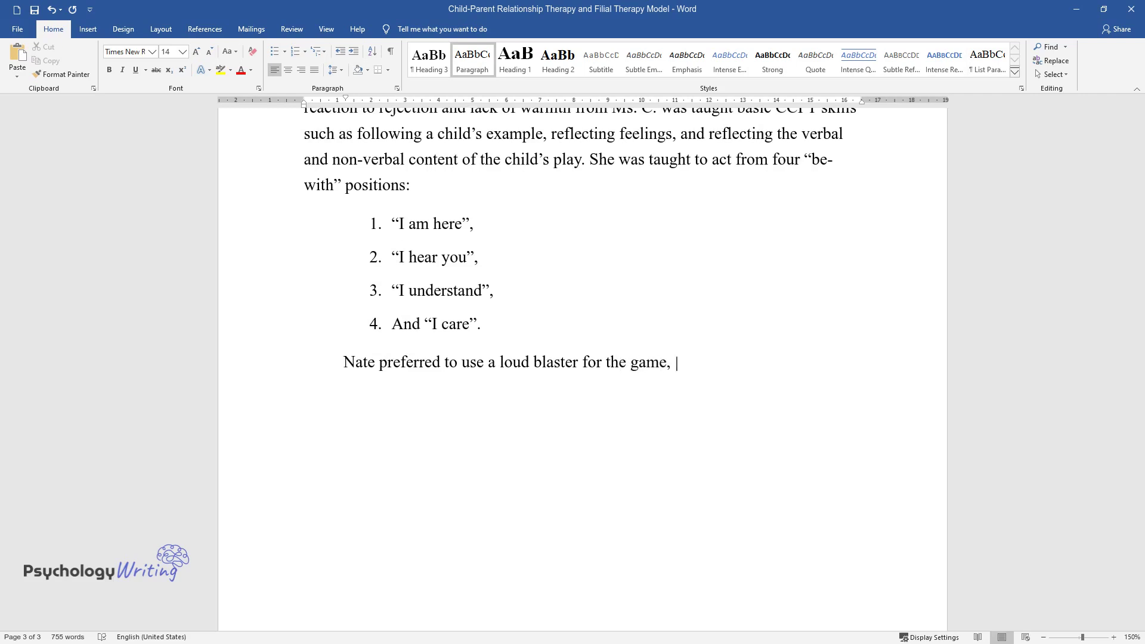
{"action": "type", "text": "but after constructive dialogue about the feelings of Ms. C. And when"}
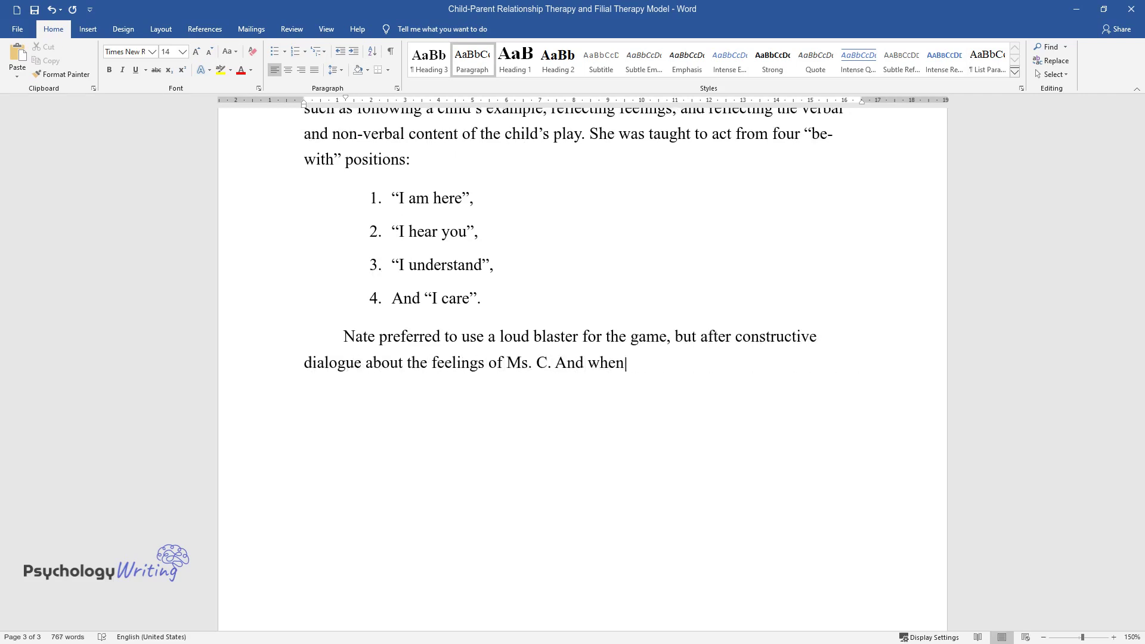
{"action": "type", "text": " she accepted his anger at her, Nat"}
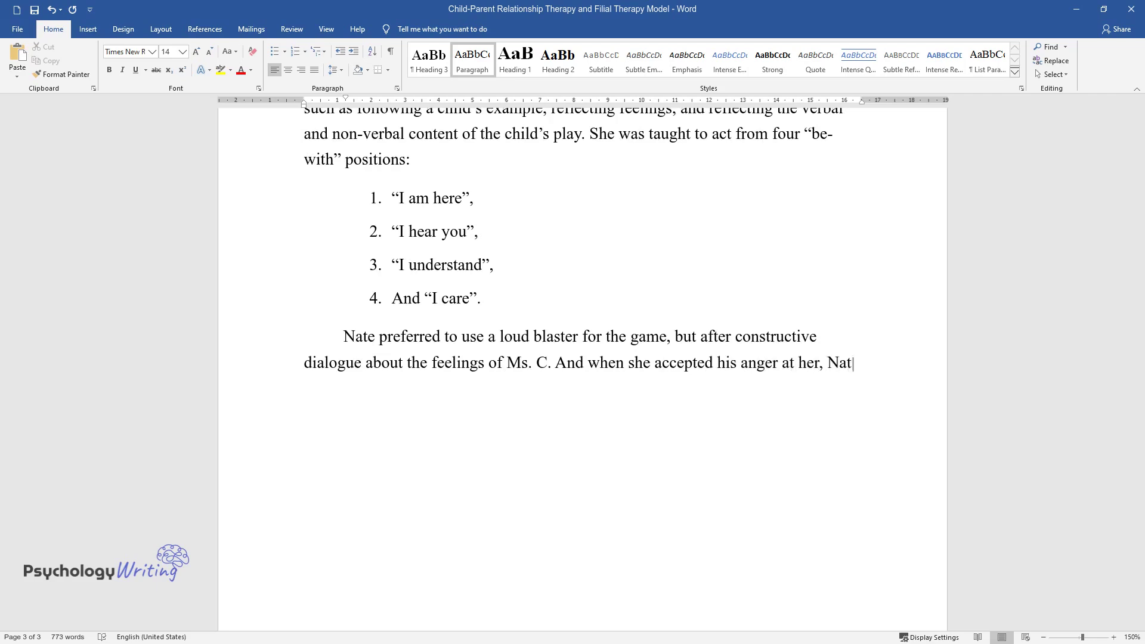
{"action": "type", "text": "e began to take "}
{"action": "type", "text": "an interest in more casual games. Nate can continue "}
{"action": "type", "text": "to play in noisy and moderately ag"}
{"action": "type", "text": "gressive games, like playing with a"}
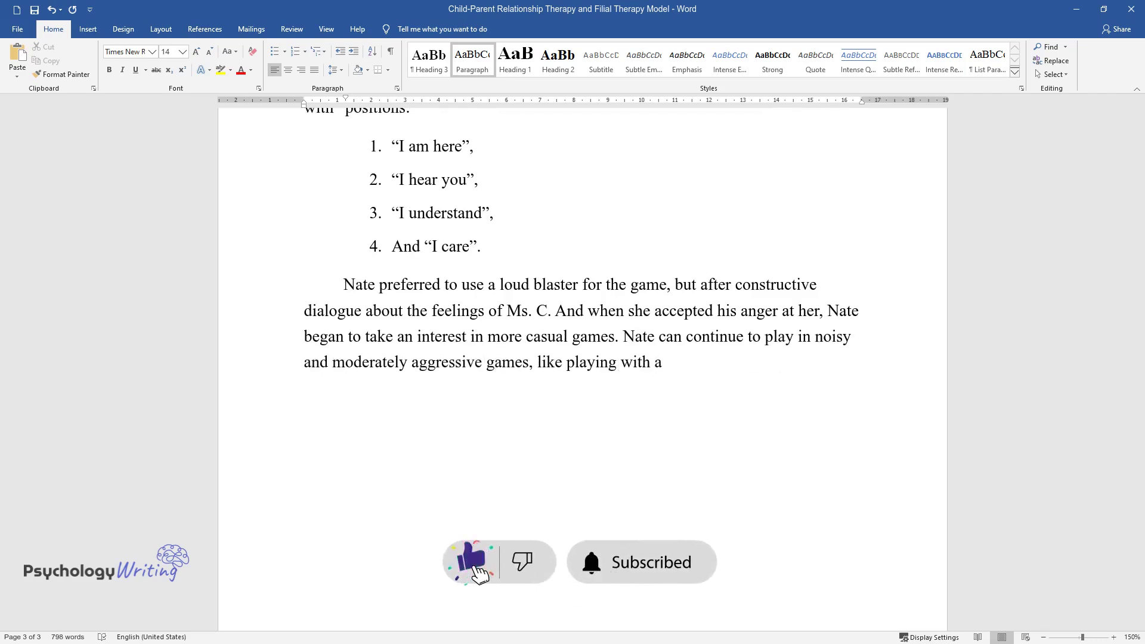
{"action": "type", "text": " blaster, and in quiet games, like"}
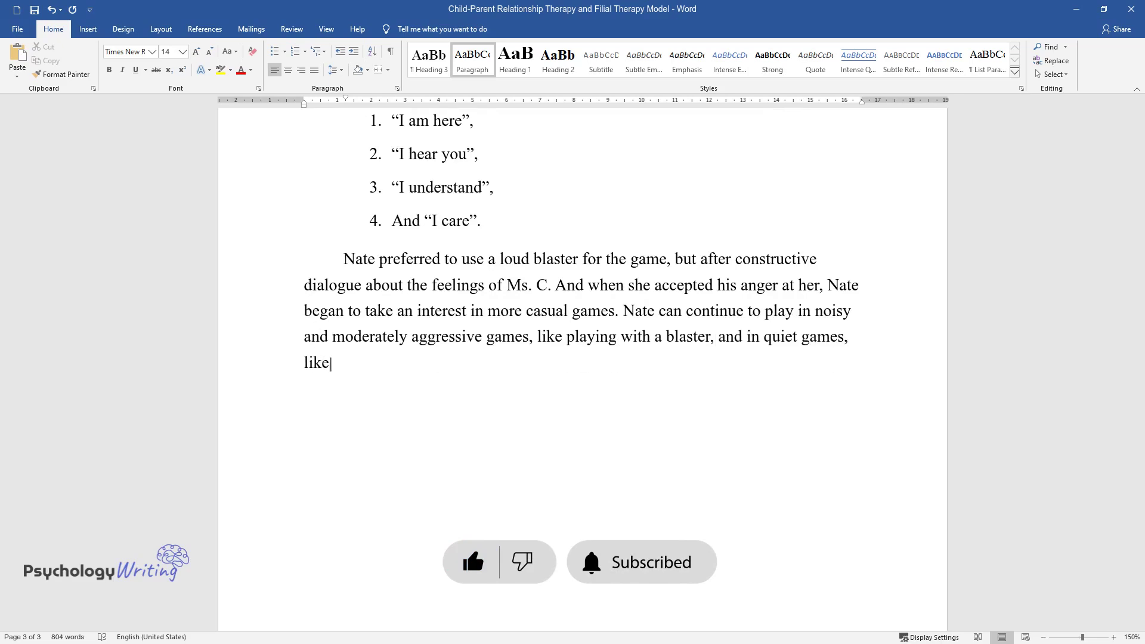